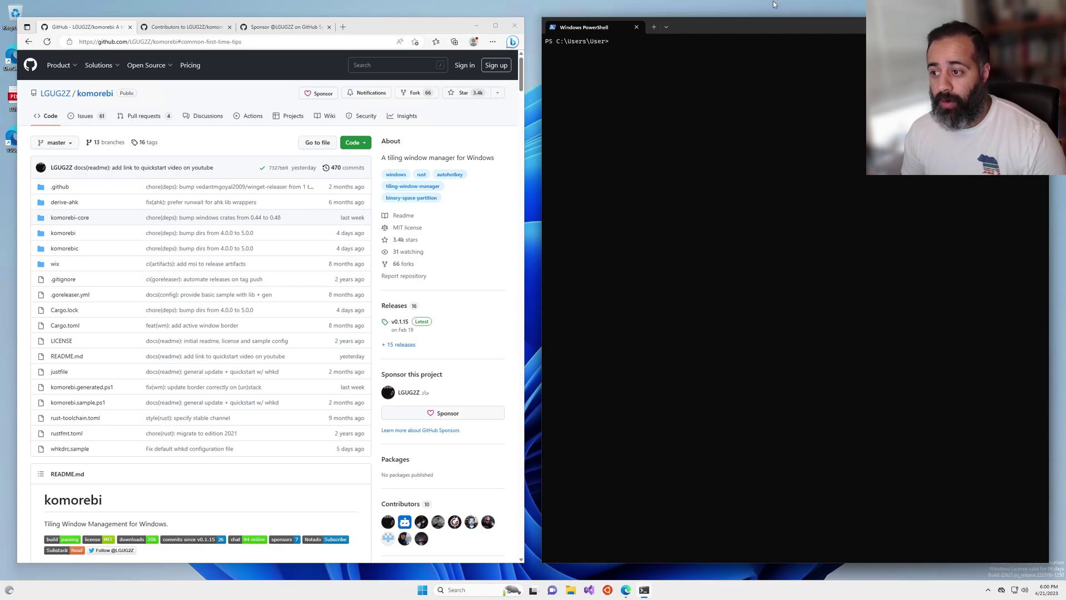
Open the komorebi.sample.ps1 sample configuration file in the GitHub file list
scroll(216, 389, down, 6)
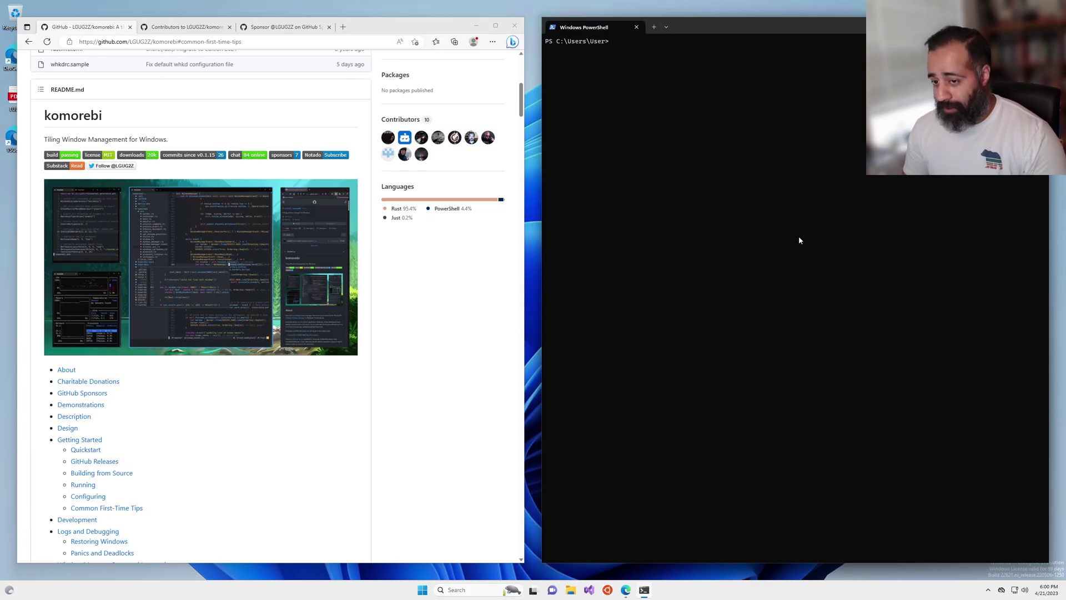
scroll(377, 419, up, 3)
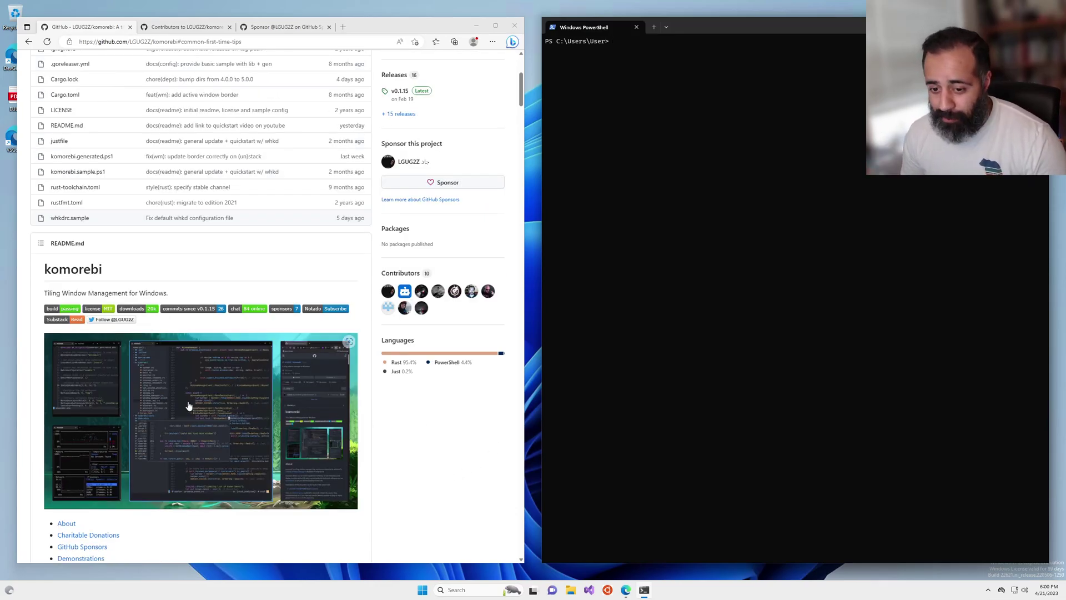
scroll(189, 405, down, 3)
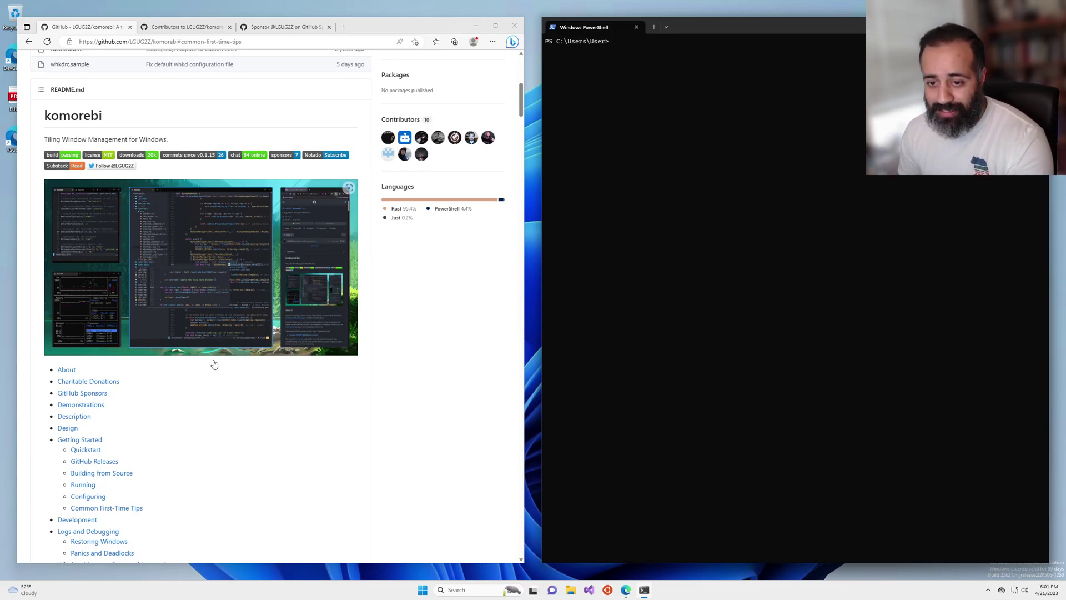
scroll(214, 364, up, 7)
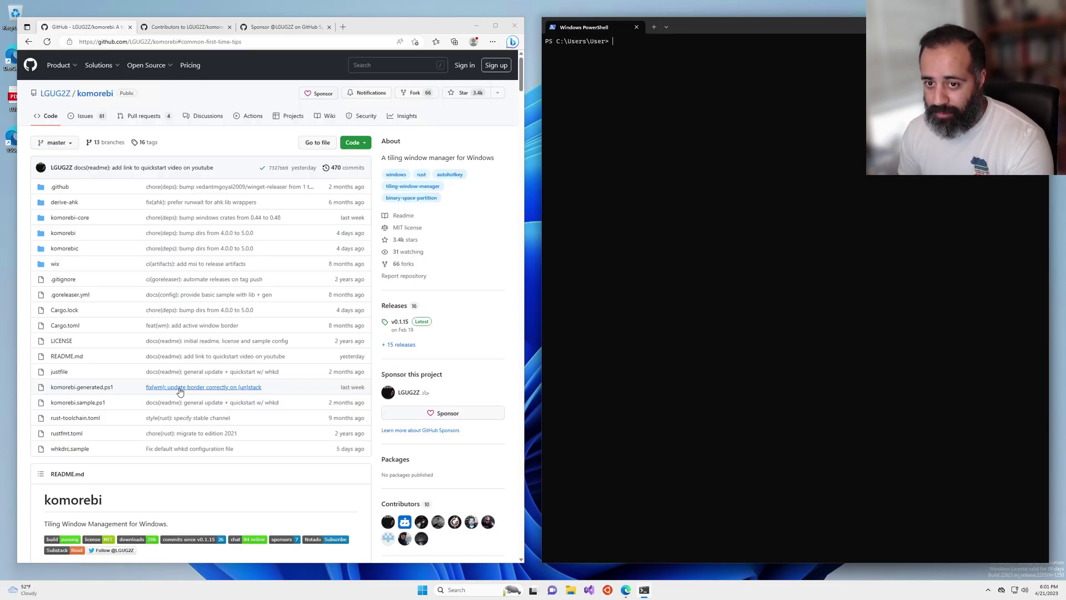
click(91, 408)
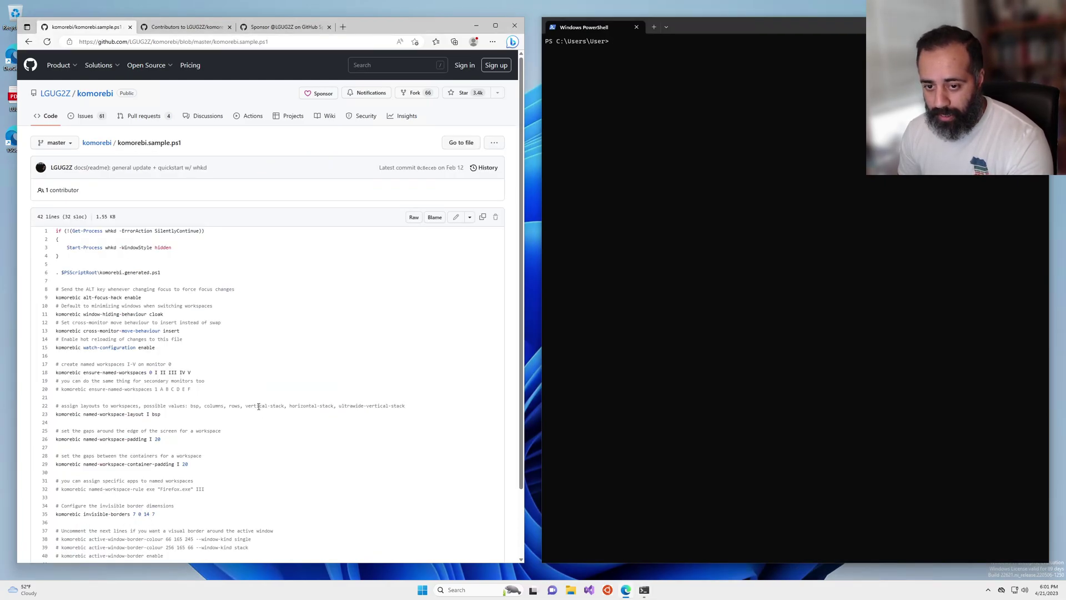
scroll(279, 394, down, 2)
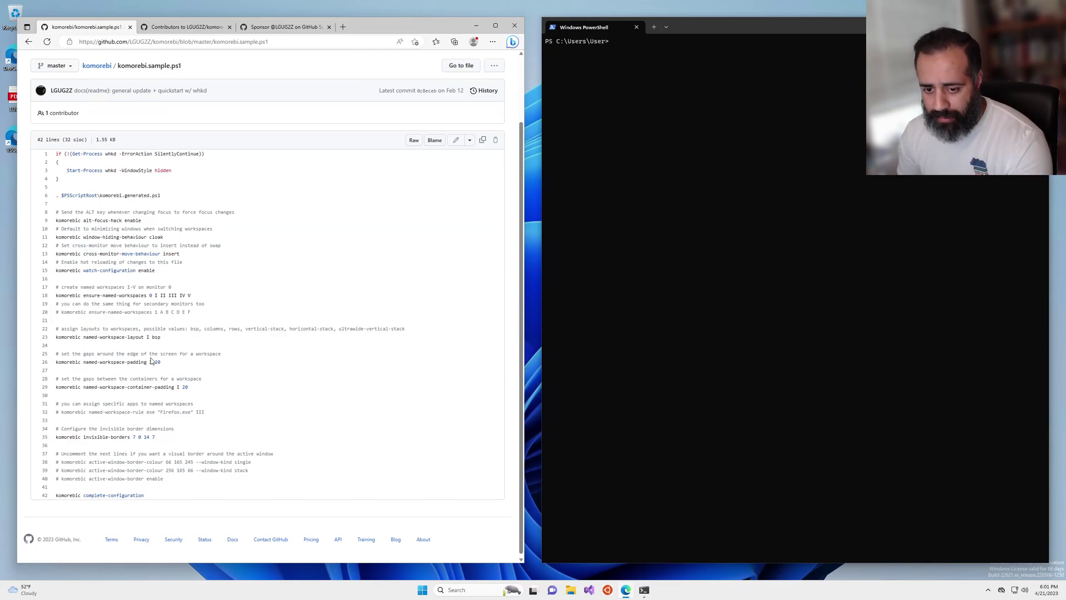
Highlight the workspace and container padding settings of 20 on lines 25–29
drag(158, 354, 167, 362)
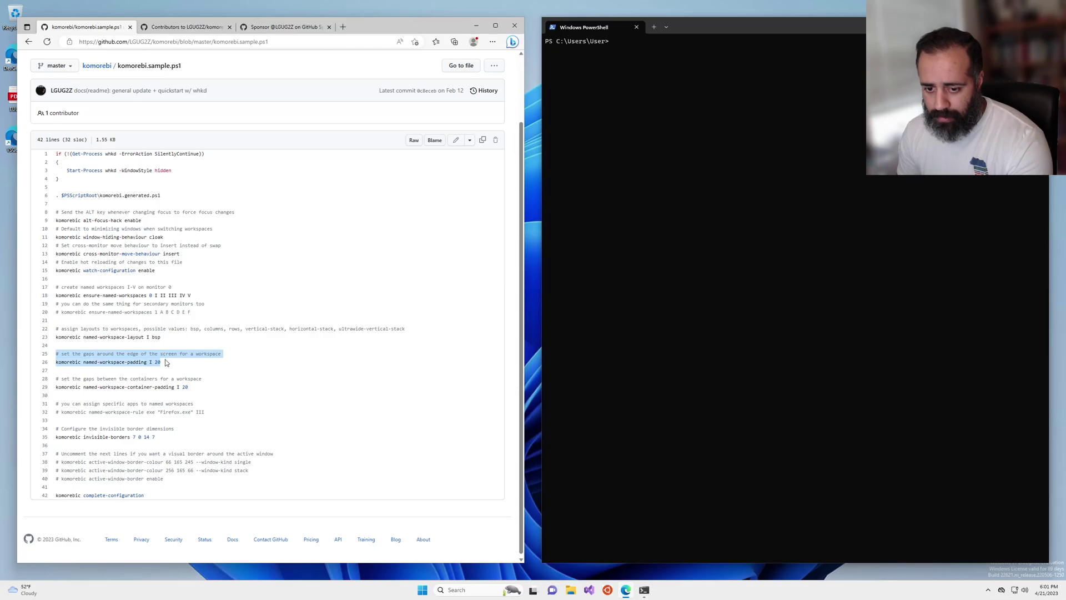
click(205, 389)
drag(211, 392, 55, 354)
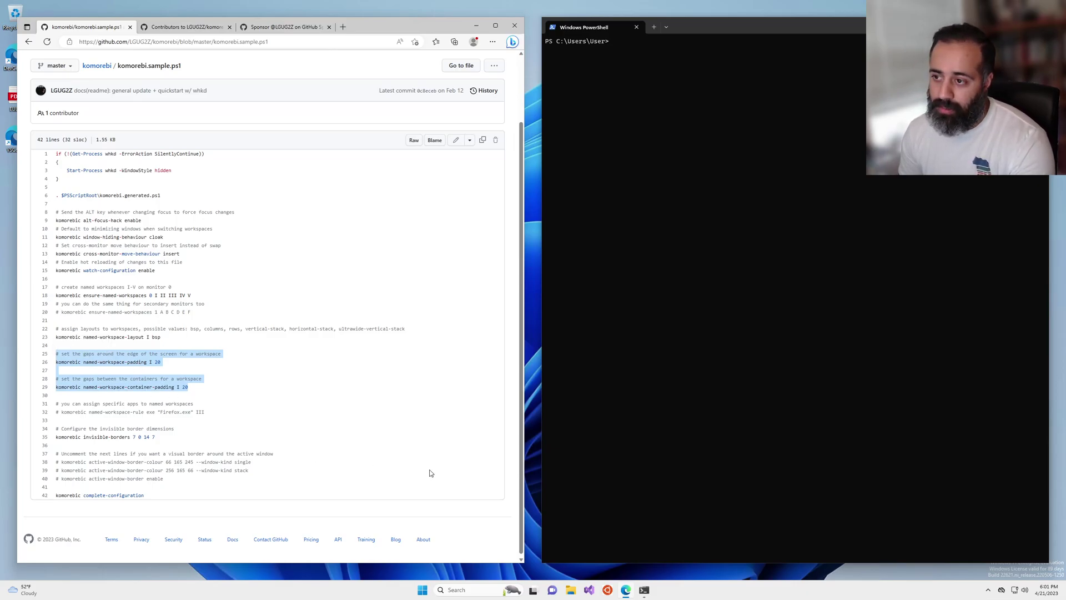
click(304, 396)
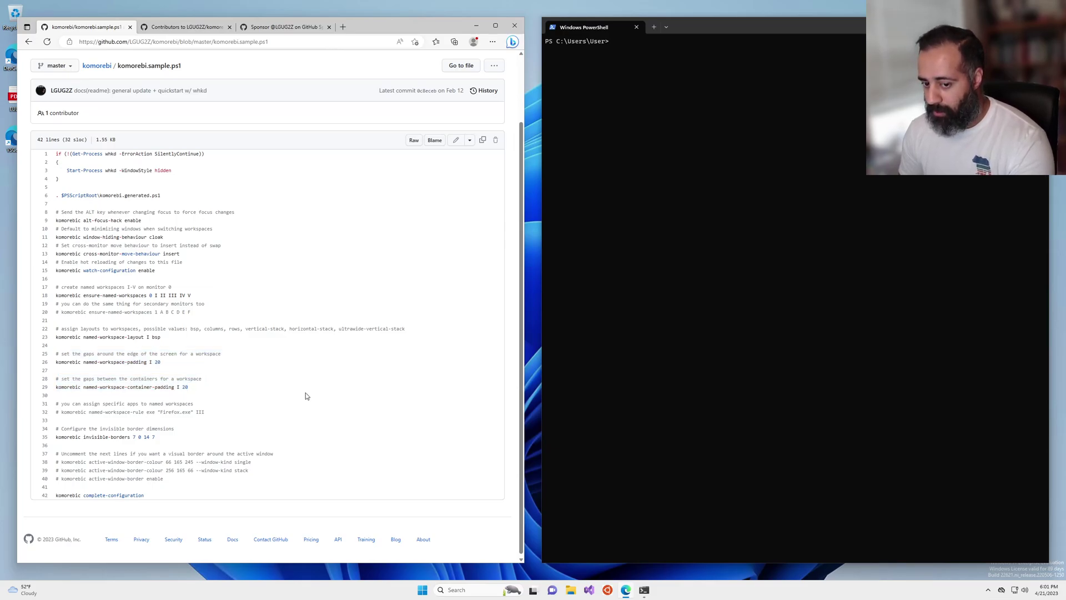
click(710, 280)
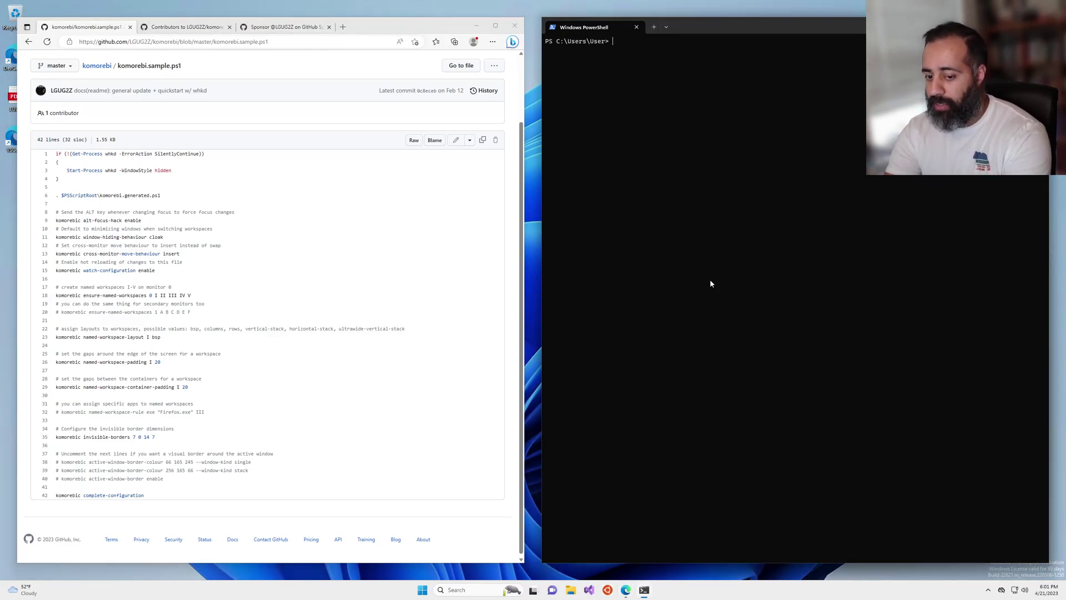
Run 'komorebic named-workspace-padding I 0', then edit the recalled command into named-workspace-container-padding I 0
text(komorebic)
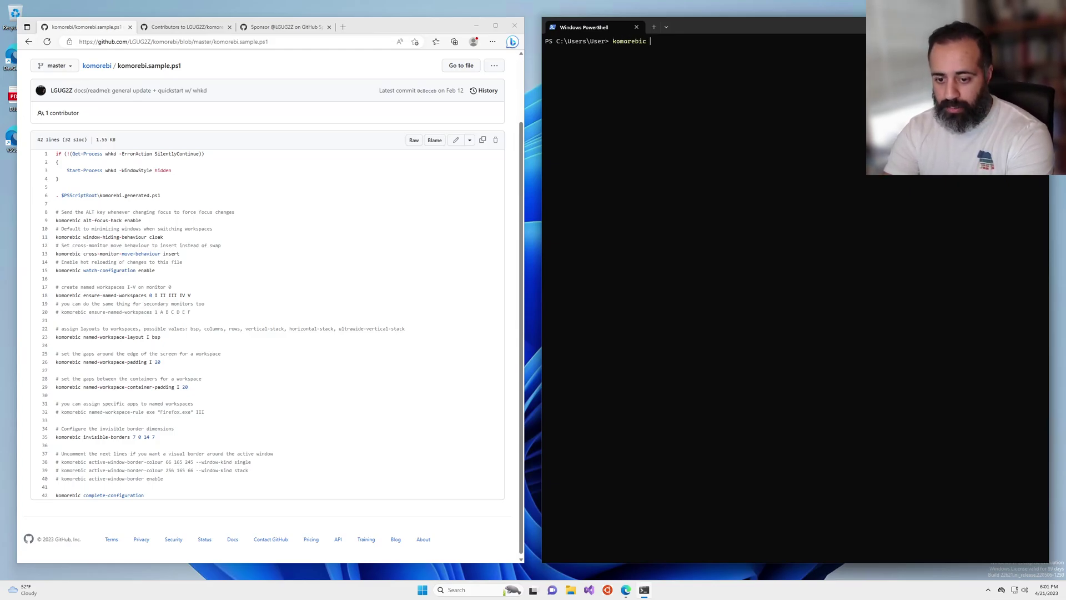
text( named-workspace-p)
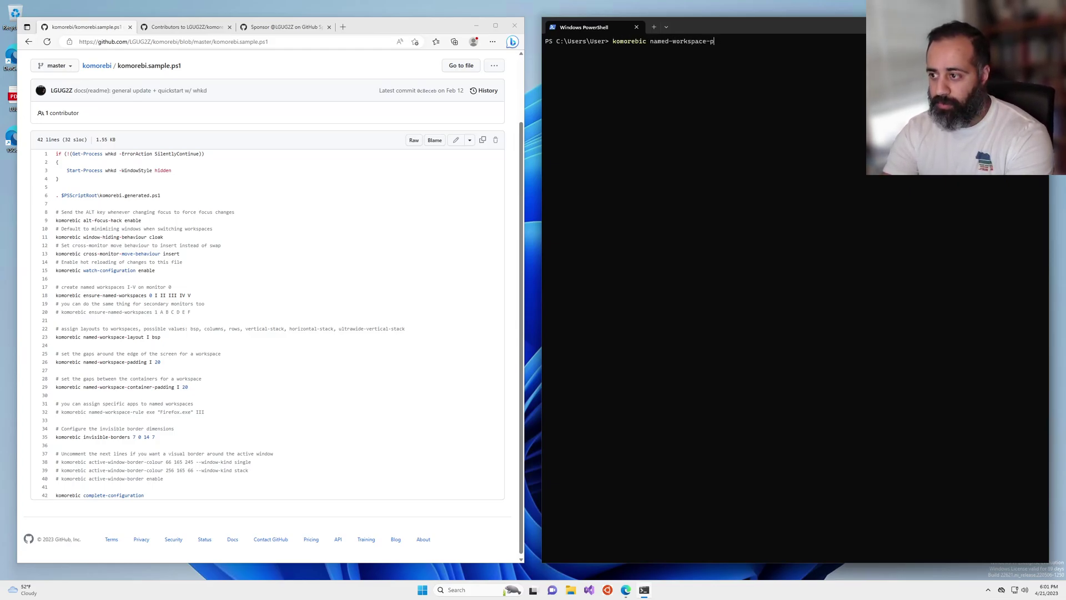
text(adding I)
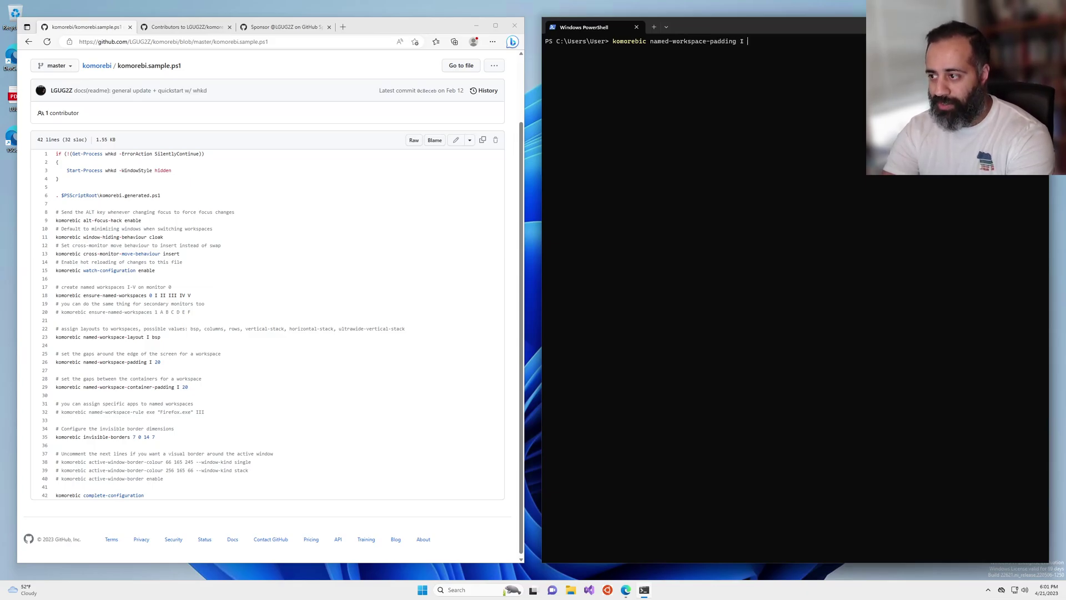
text( 0)
key(Return)
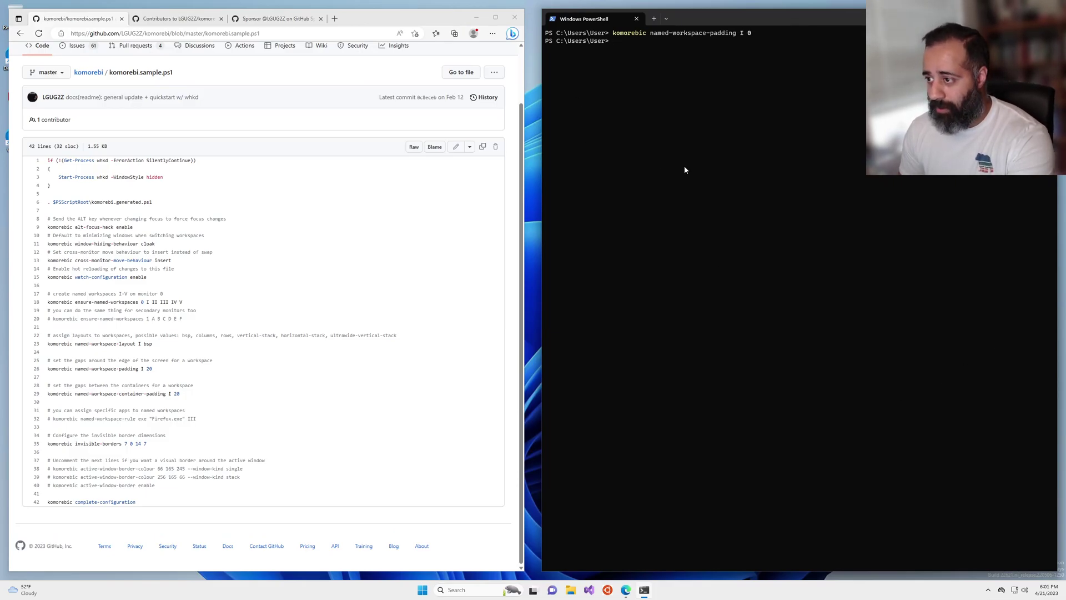
key(Up)
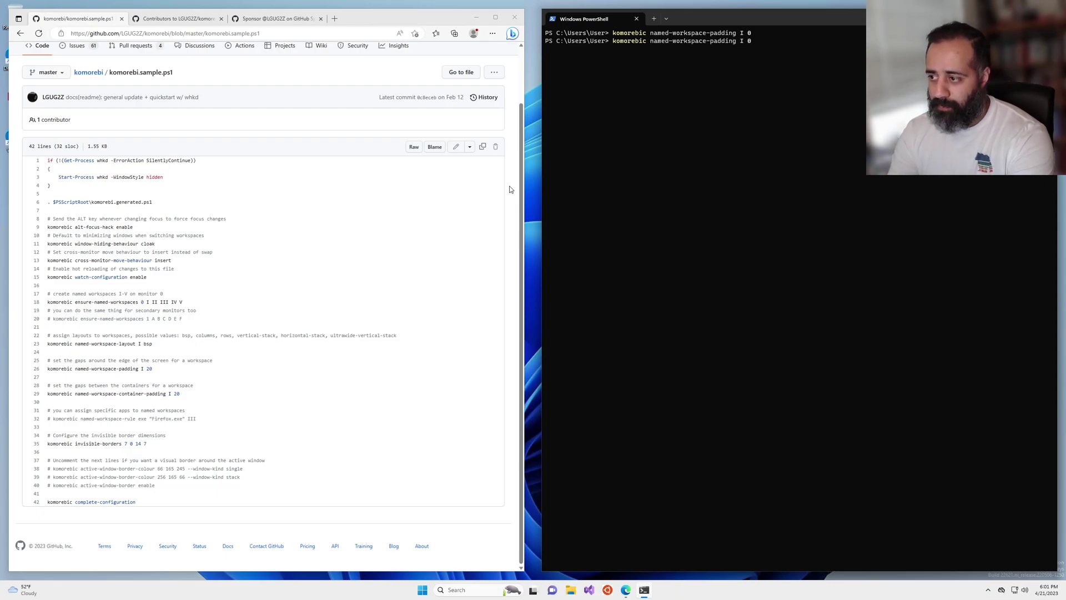
key(ctrl+Left)
key(ctrl+Left)
key(ctrl+Left)
text(container-)
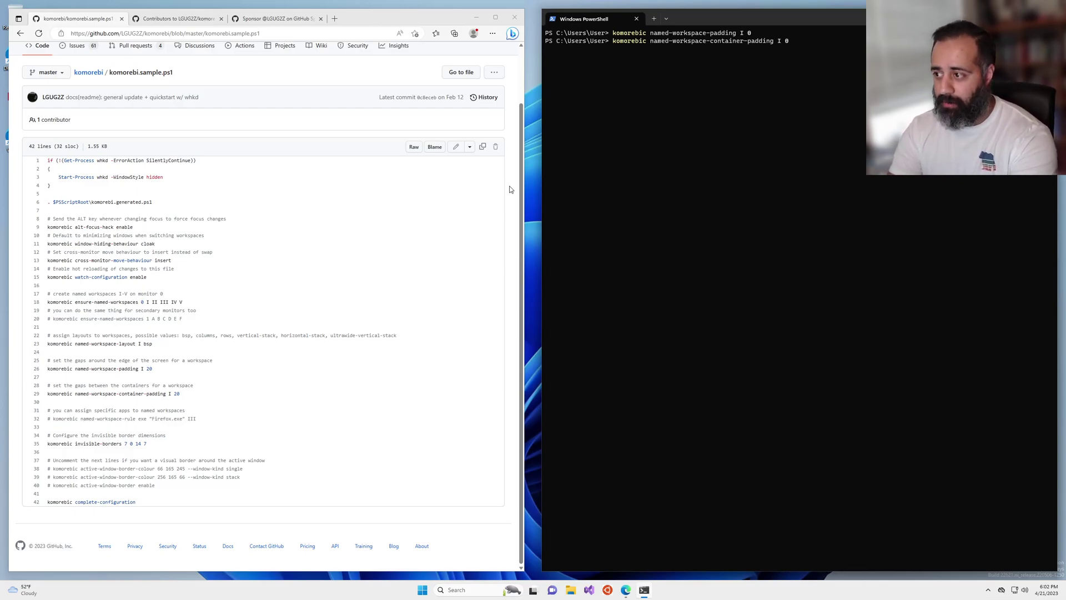
Apply container padding 0 to workspace I and swap the terminal and browser halves
key(Return)
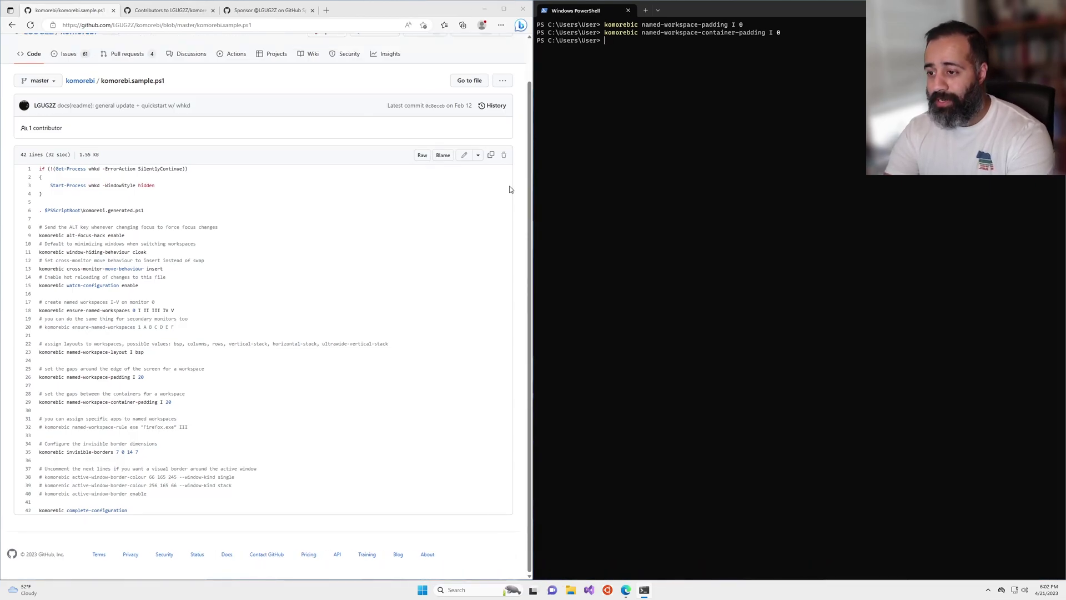
key(alt+h)
key(alt+shift+l)
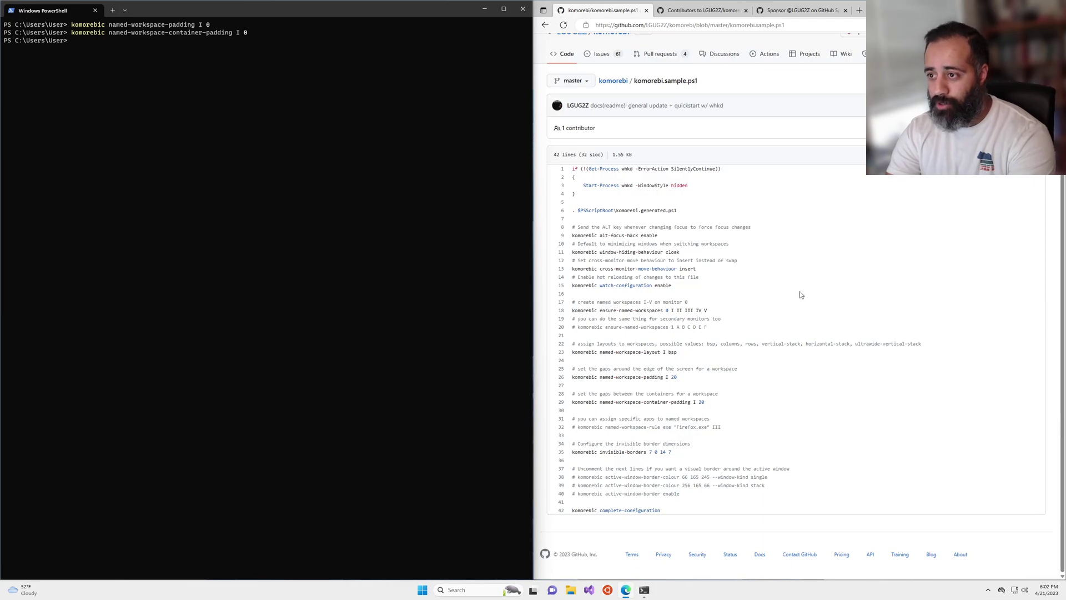
Open and close a blank Edge window, then select line 18 in the browser
key(ctrl+n)
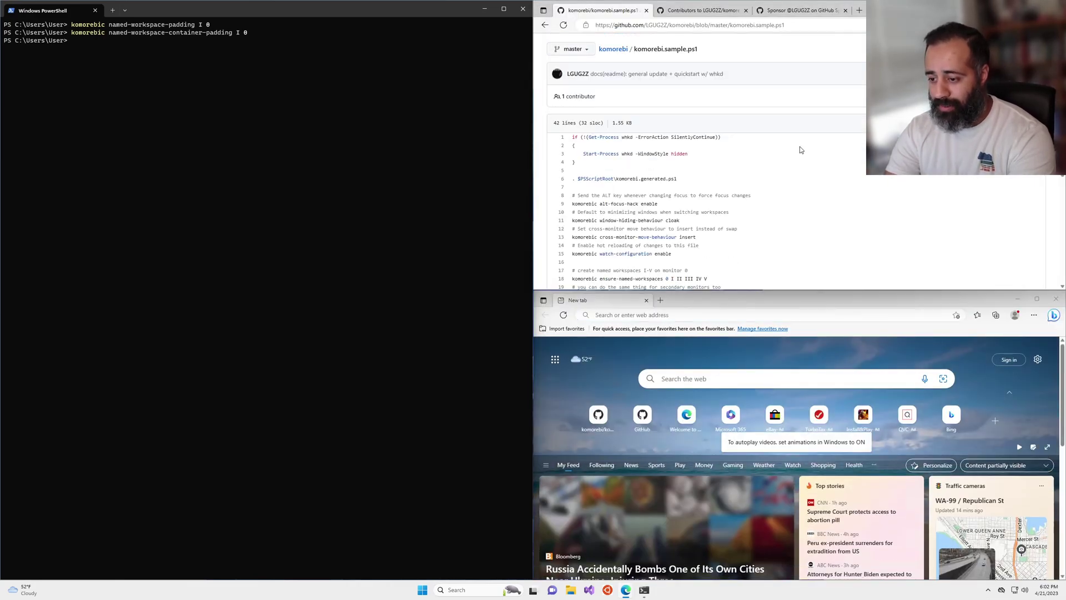
key(alt+h)
key(alt+l)
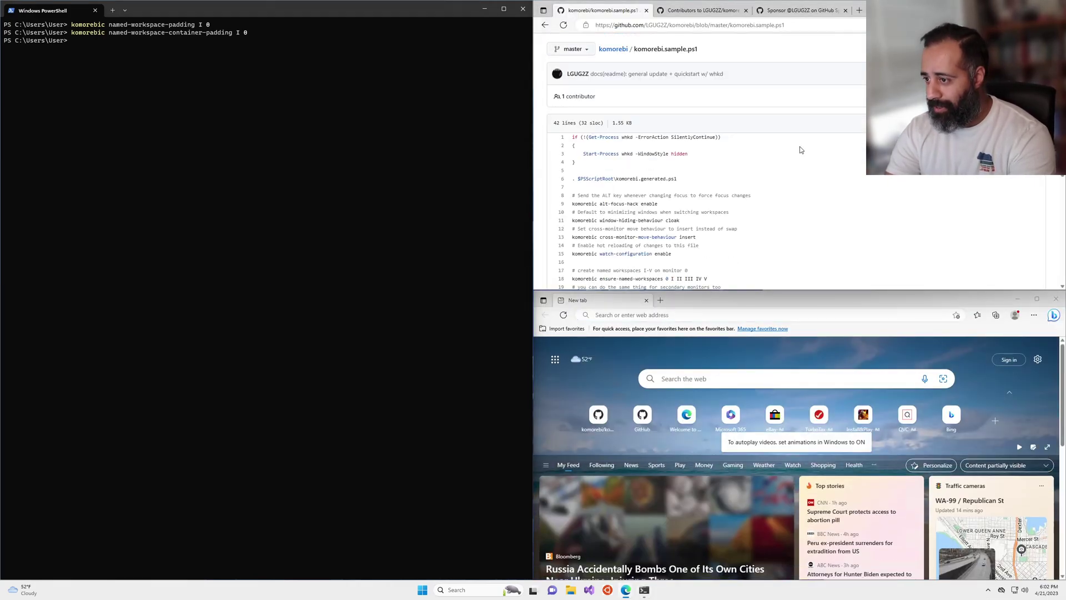
key(alt+j)
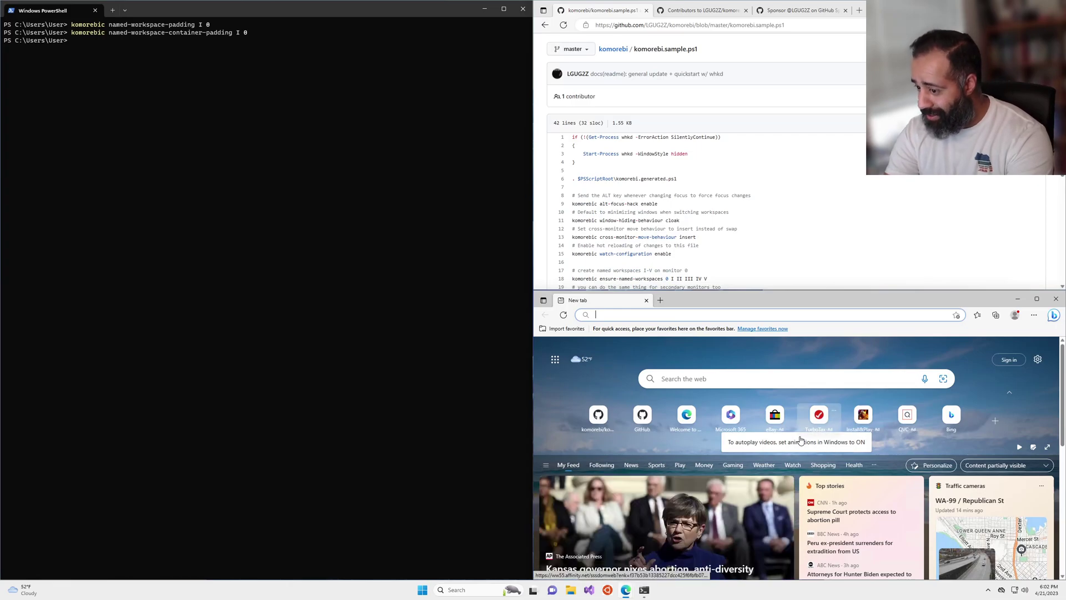
key(ctrl+w)
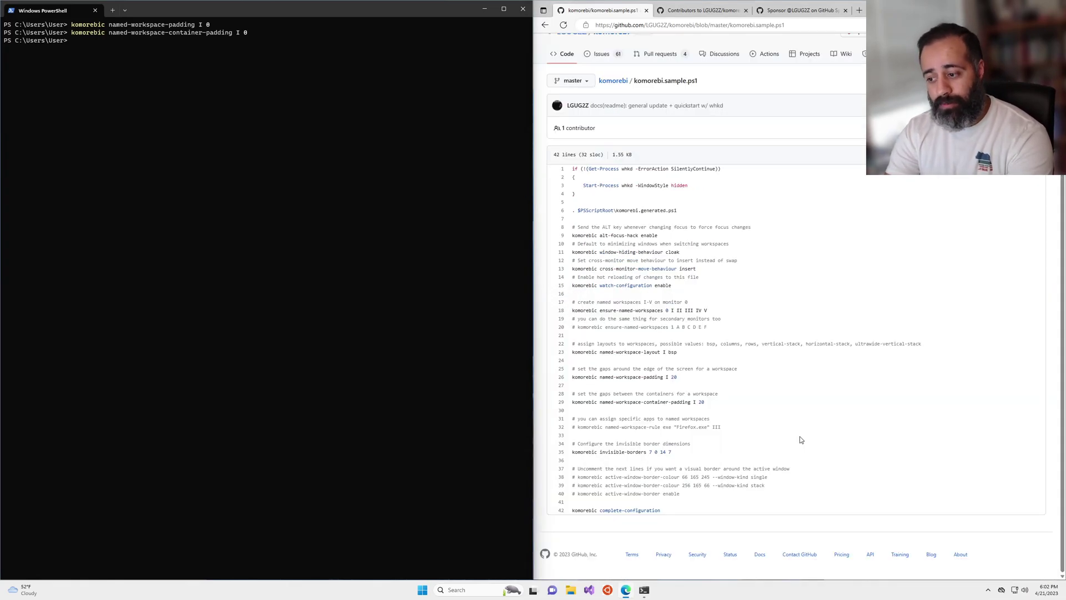
double_click(697, 310)
triple_click(698, 311)
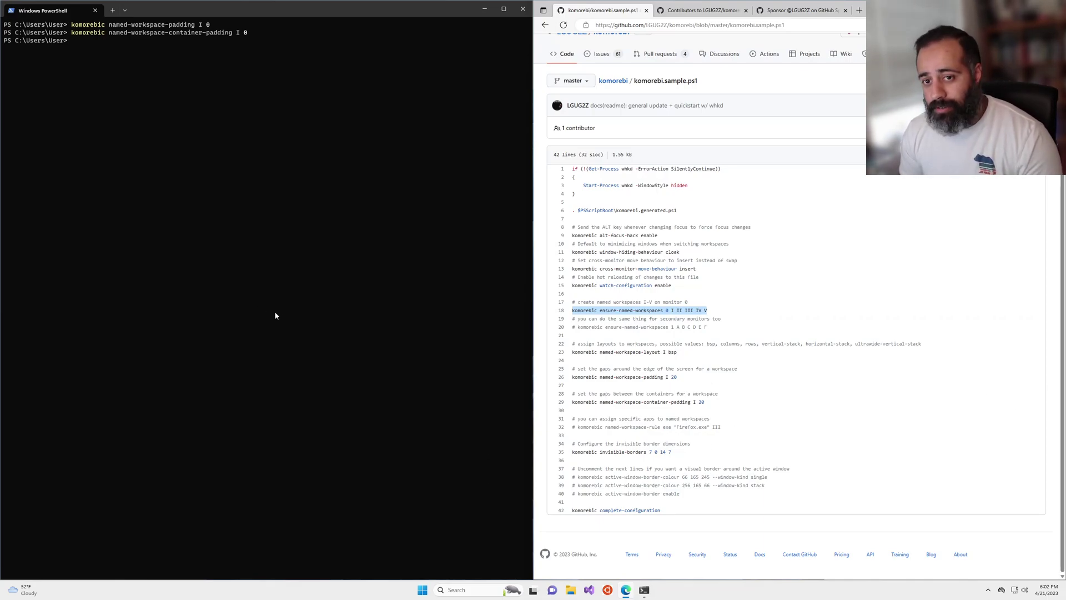
Set workspace I container padding to 2
click(171, 83)
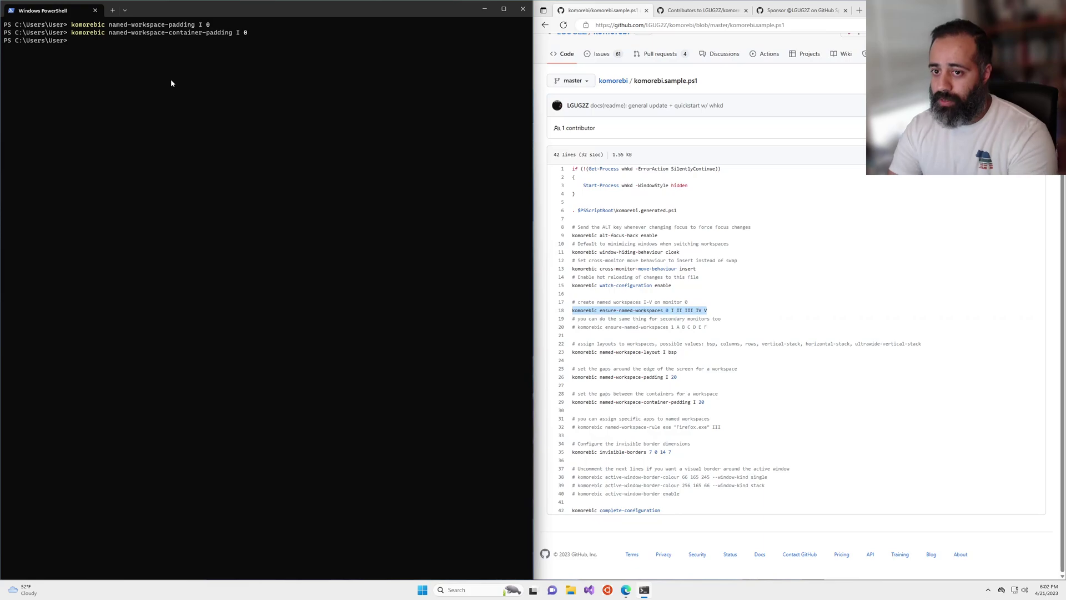
key(Up)
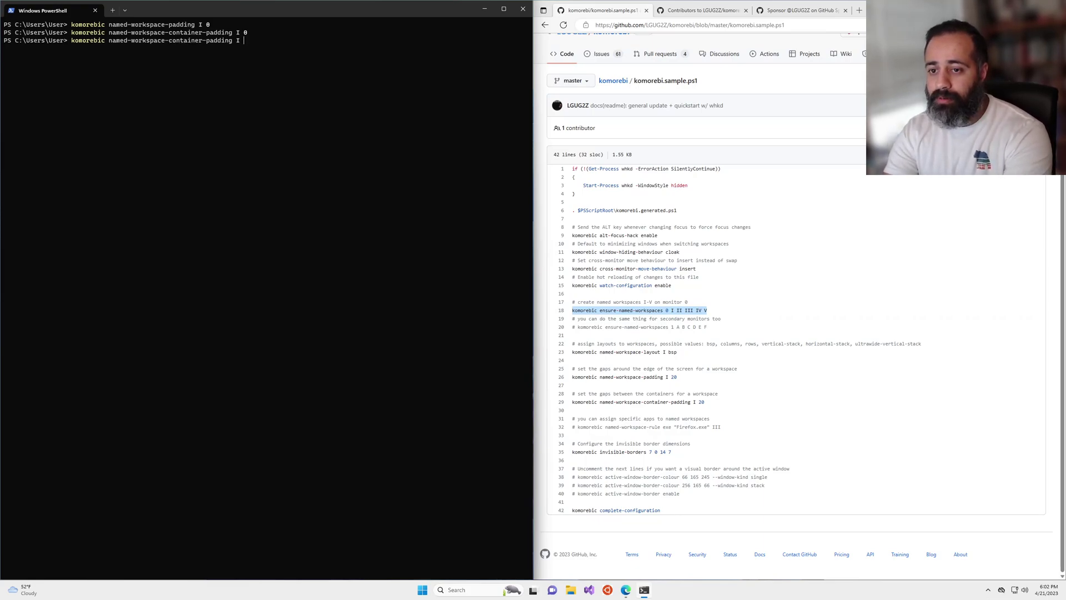
text(2)
key(Return)
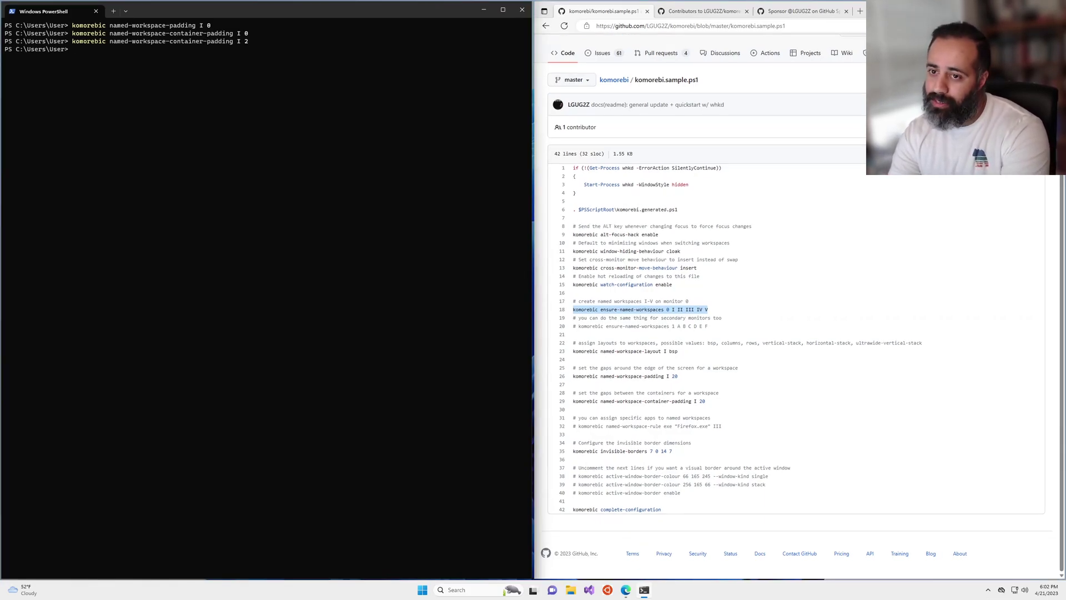
Change workspace I container padding to 10, then recall the command with the value cleared
key(Up)
key(BackSpace)
text(10)
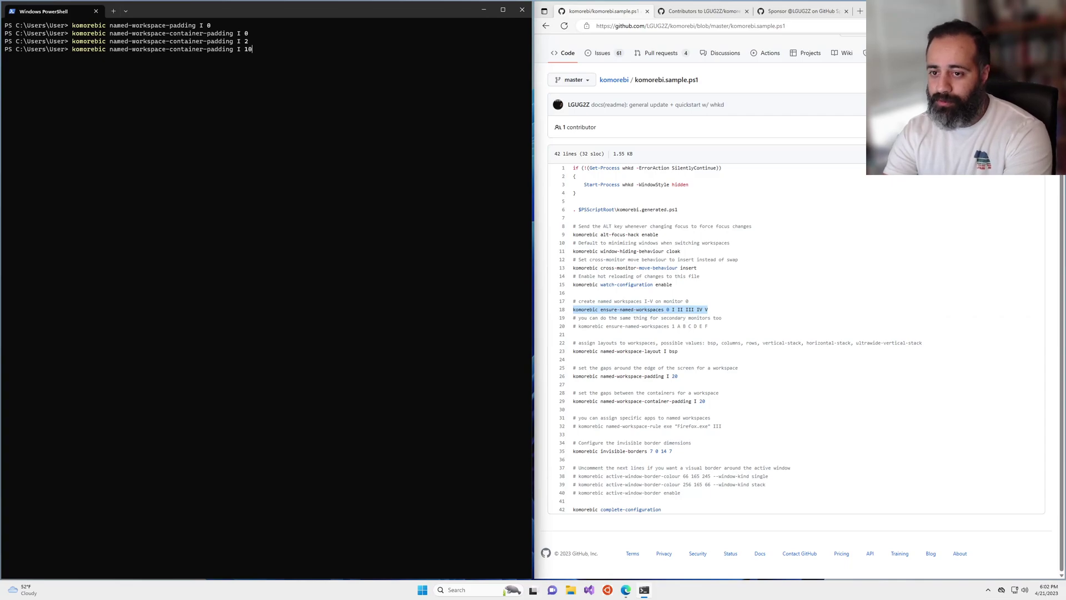
key(Return)
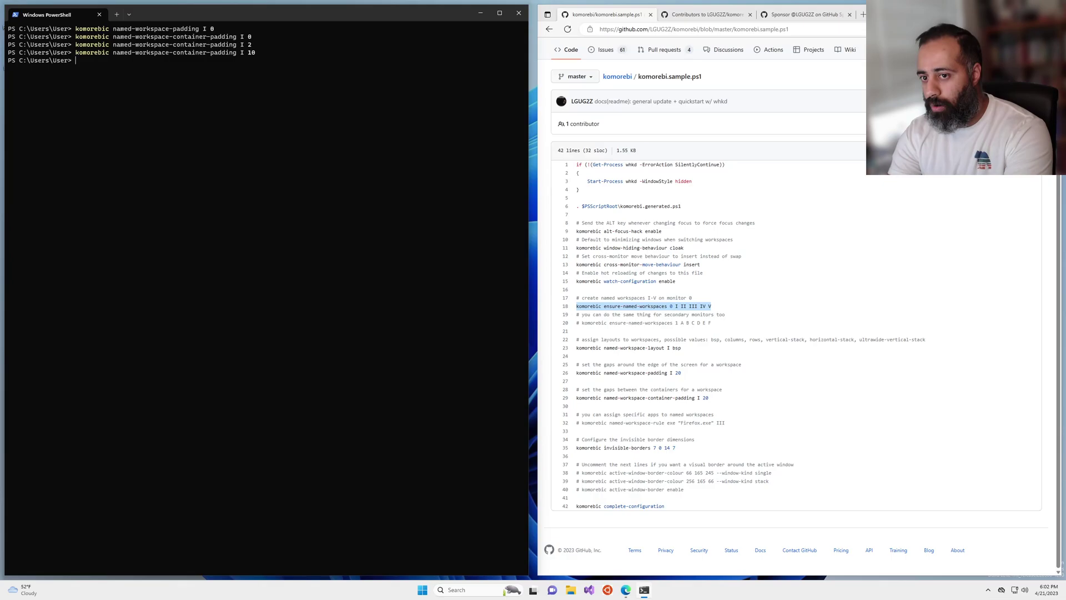
key(Up)
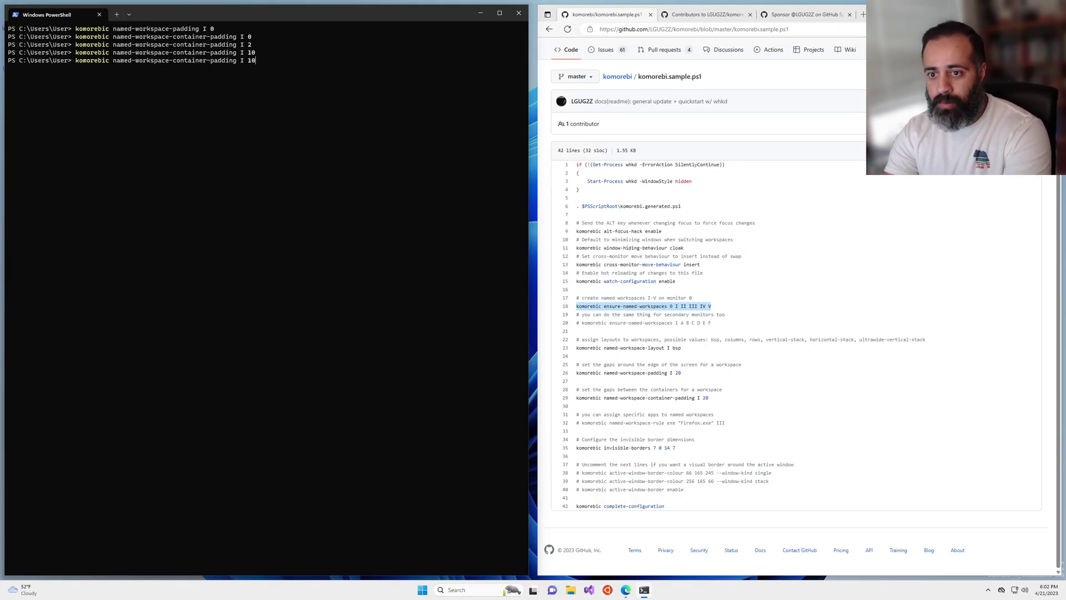
key(BackSpace)
key(BackSpace)
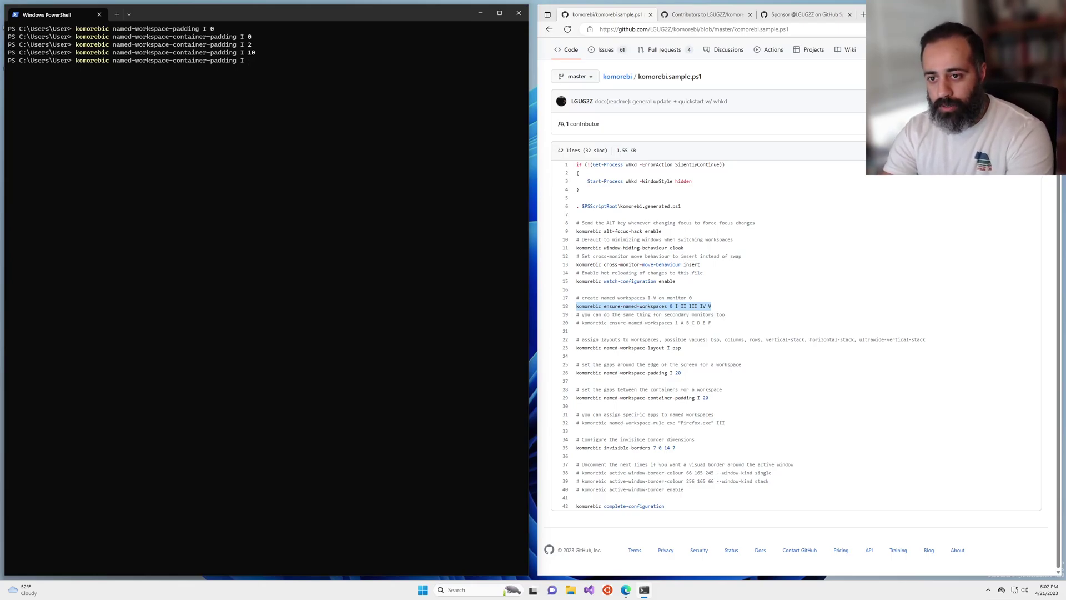
Reset workspace I container padding to 0 and open komorebi.ps1 in Notepad
text(0)
key(Return)
text(n)
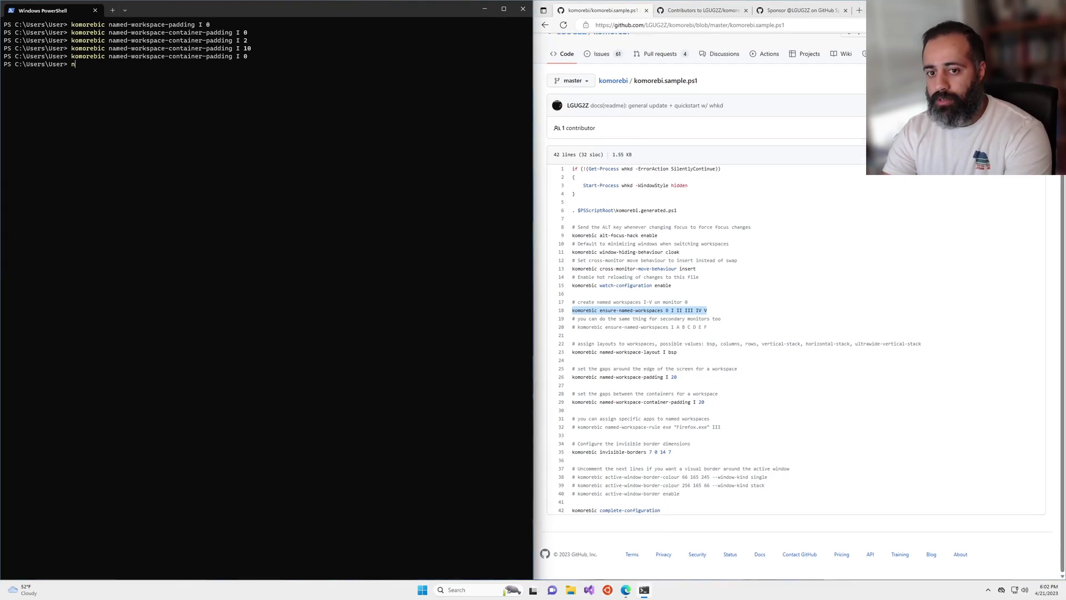
text(ote pad)
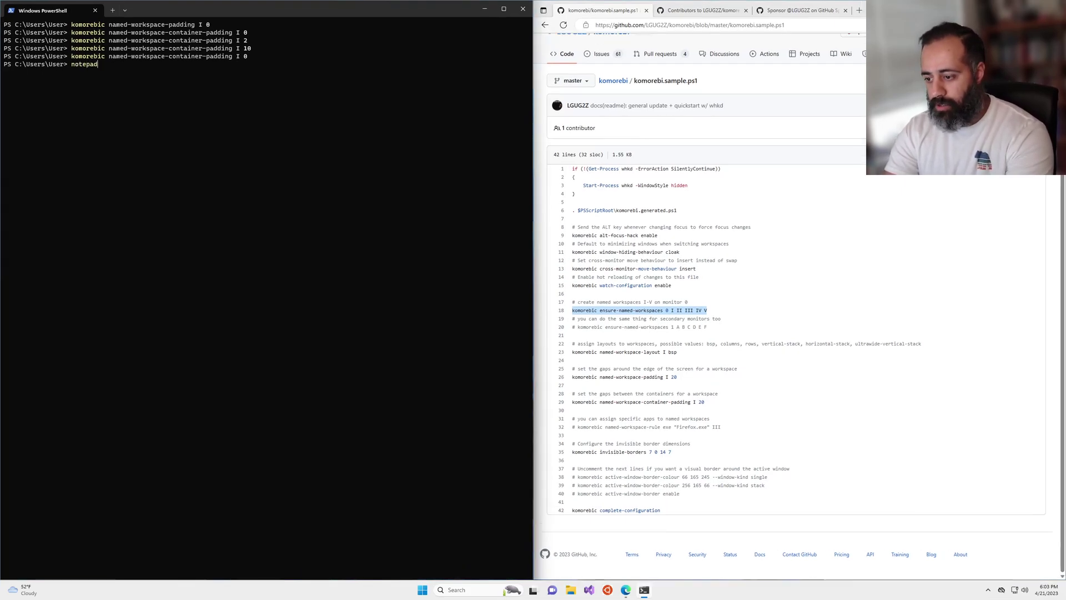
text( komorebi.ps)
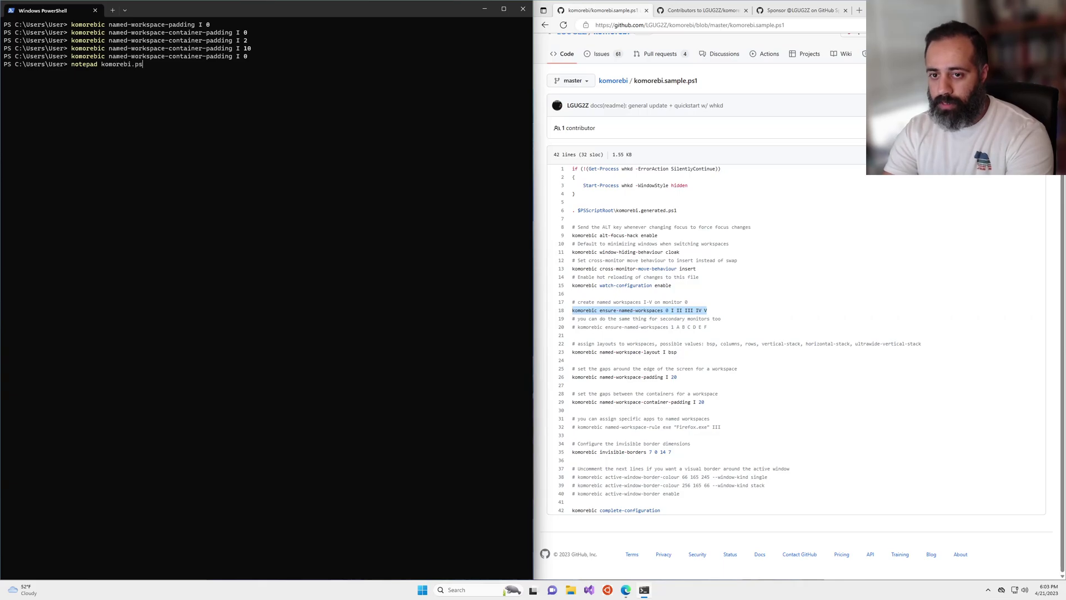
key(Tab)
key(Return)
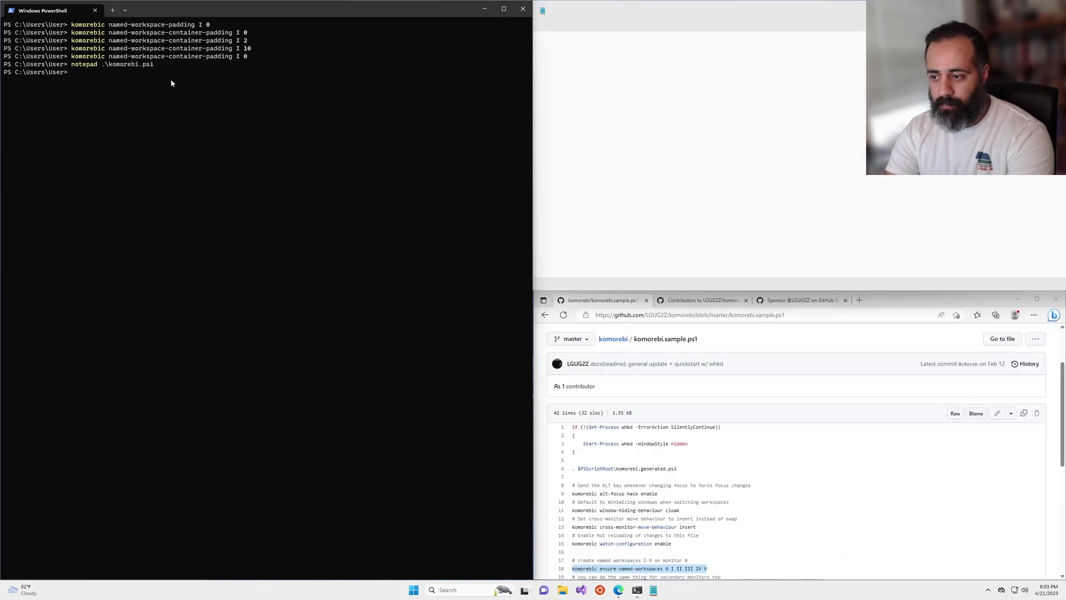
In komorebi.ps1, change named-workspace-padding and named-workspace-container-padding from 20 to 0
scroll(673, 187, down, 3)
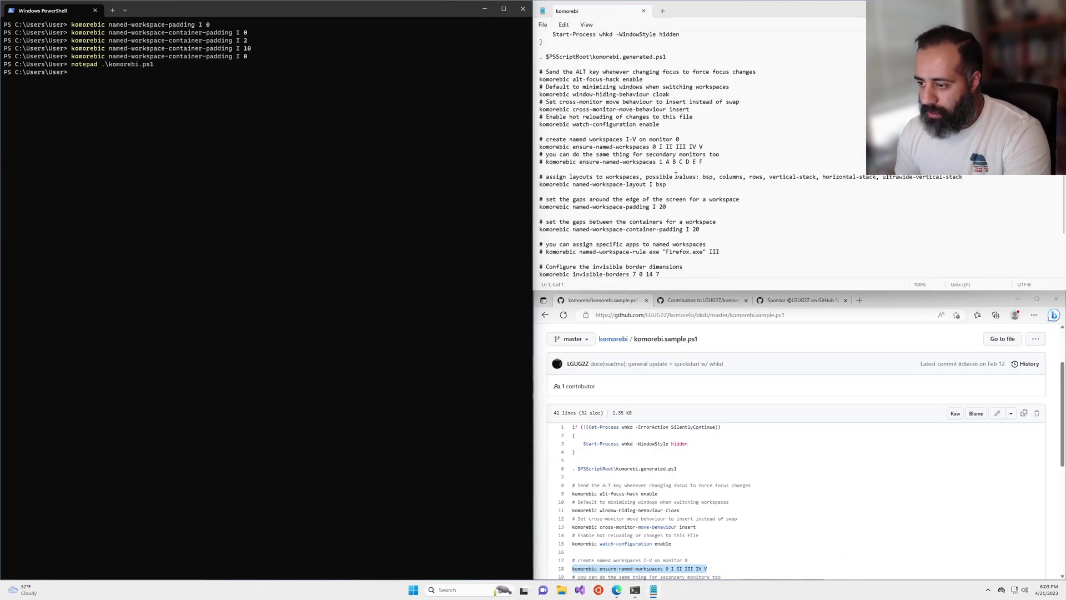
click(684, 178)
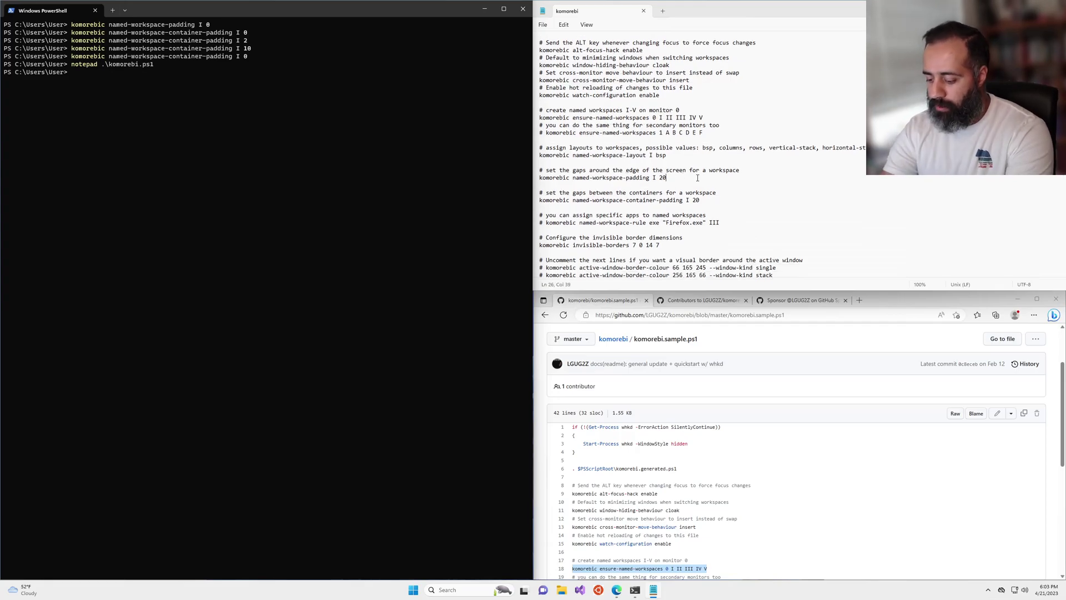
key(BackSpace)
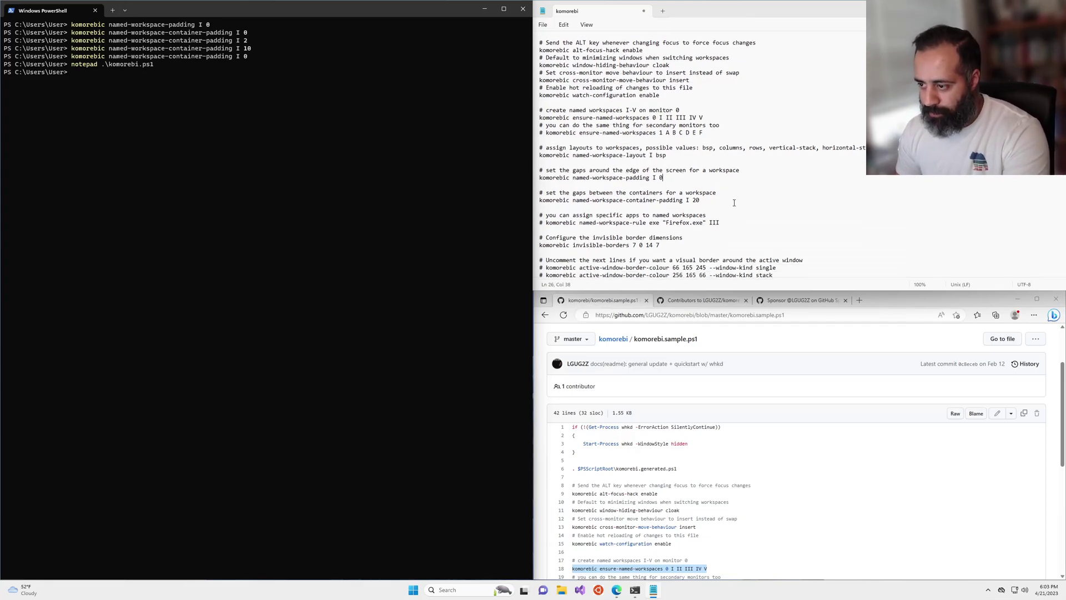
key(BackSpace)
key(BackSpace)
text(0)
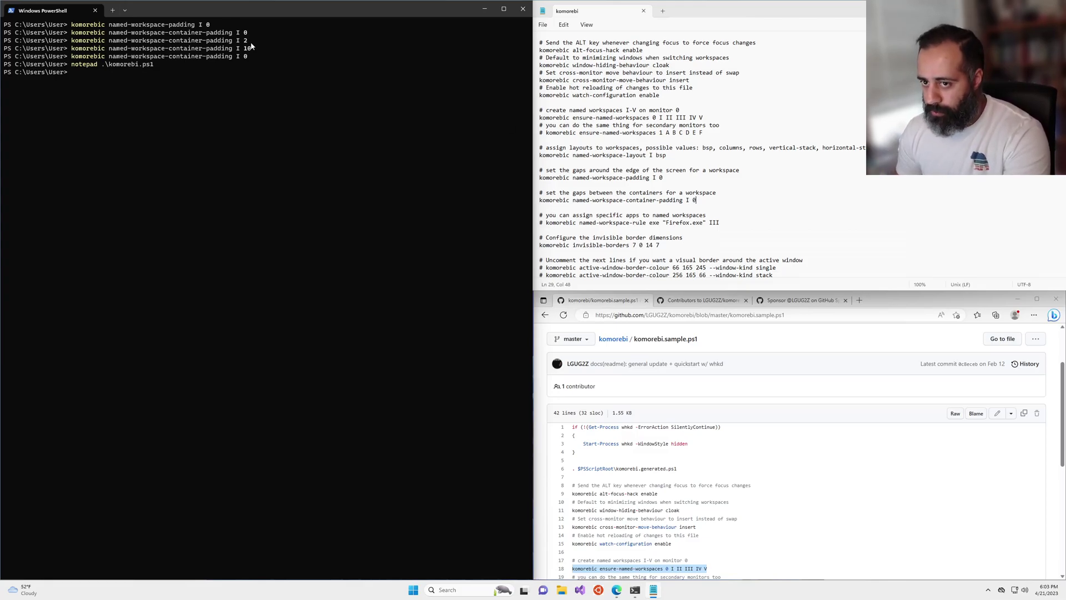
click(340, 262)
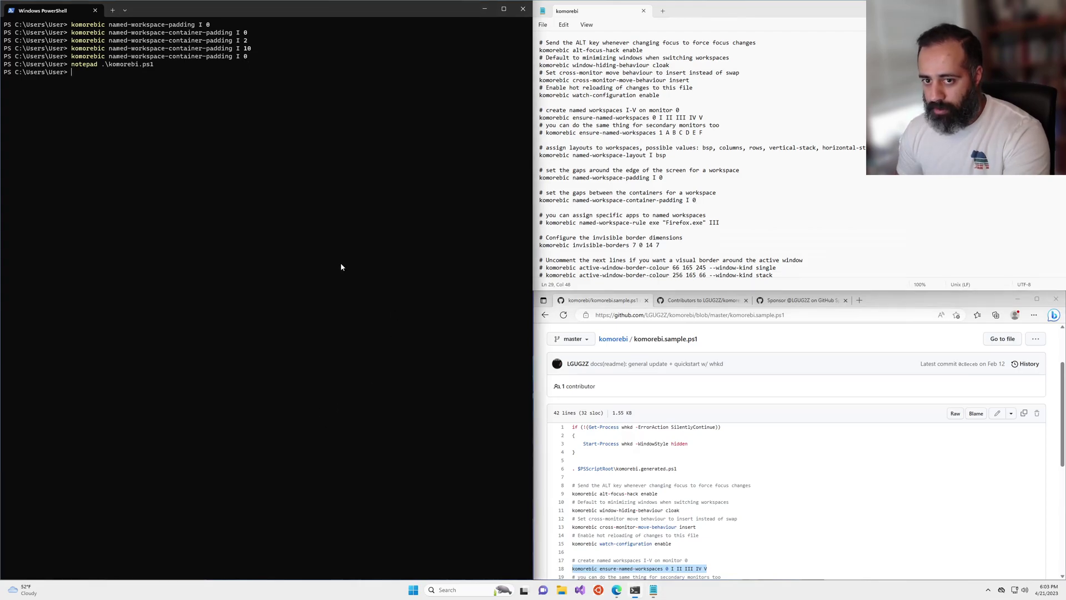
Run 'komorebic stop', then restart with 'komorebic start -a' until it reports Started
text(komorebic stop)
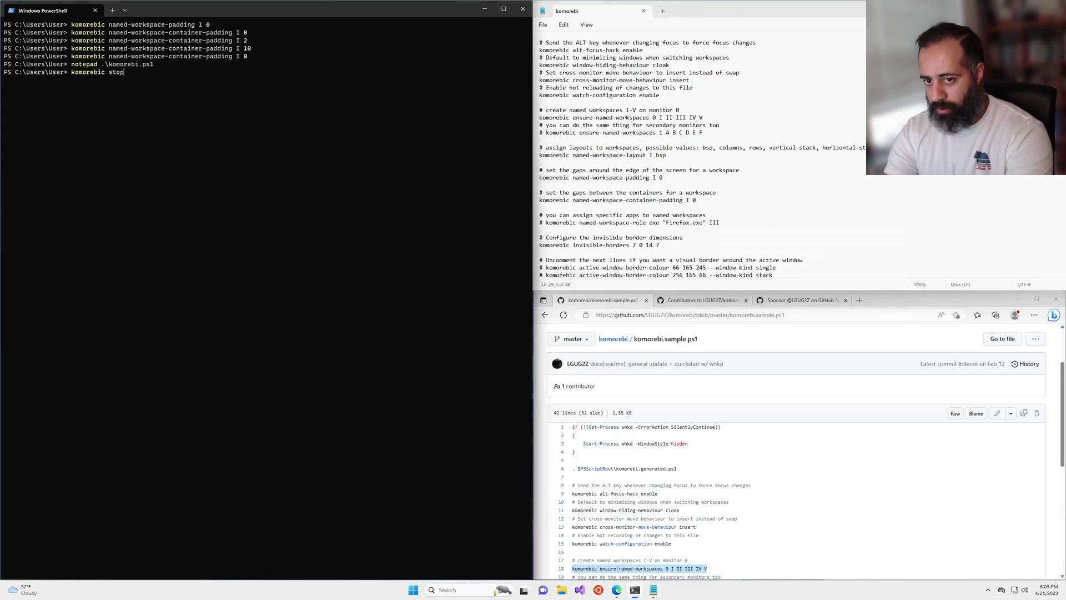
key(Return)
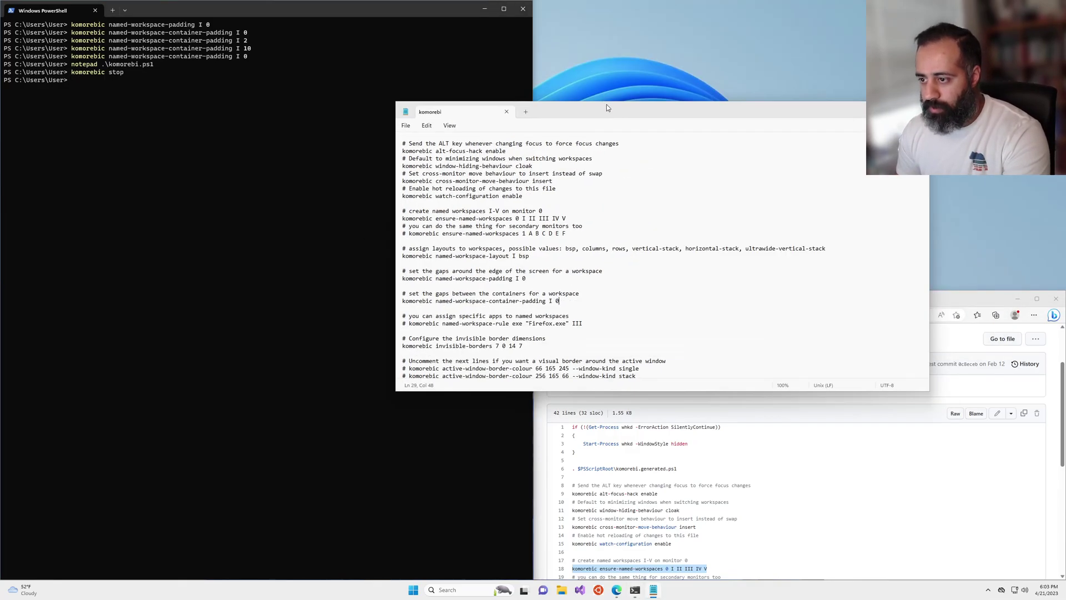
drag(607, 104, 786, 51)
click(800, 427)
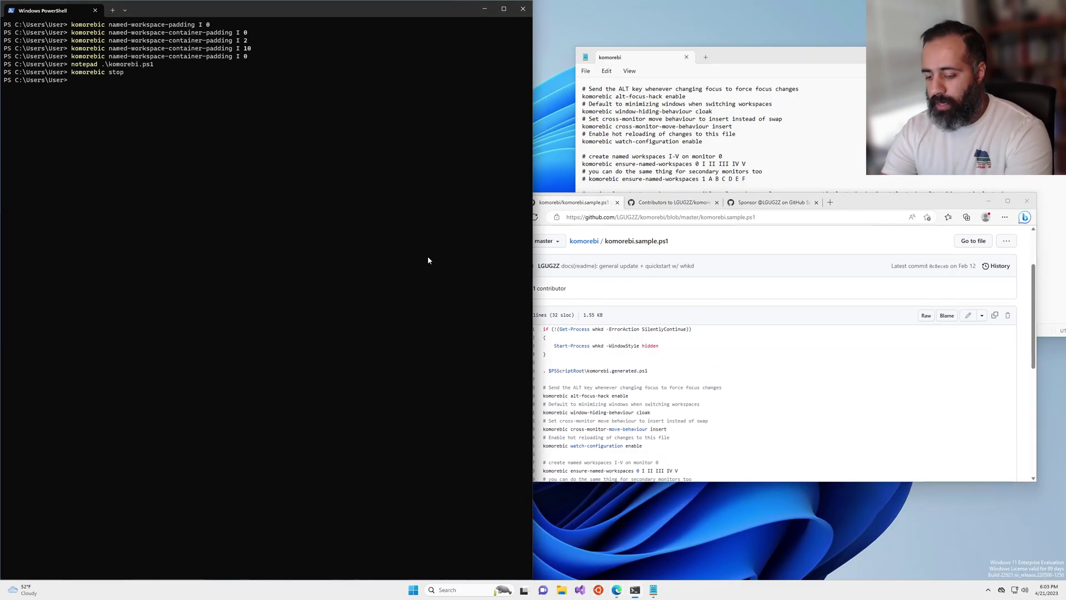
text(komorebic start)
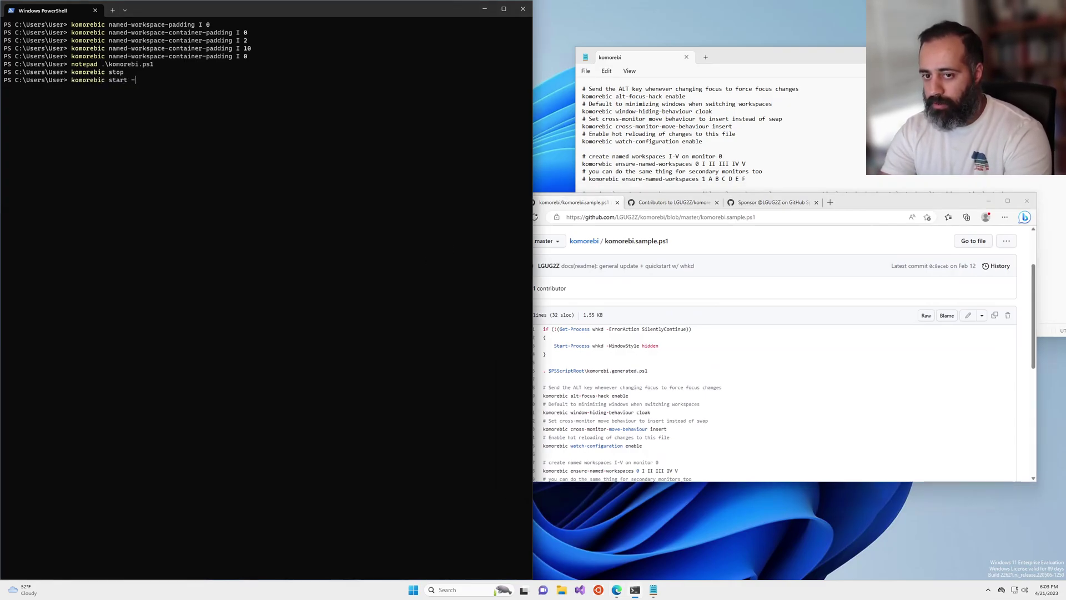
text( -a)
key(Return)
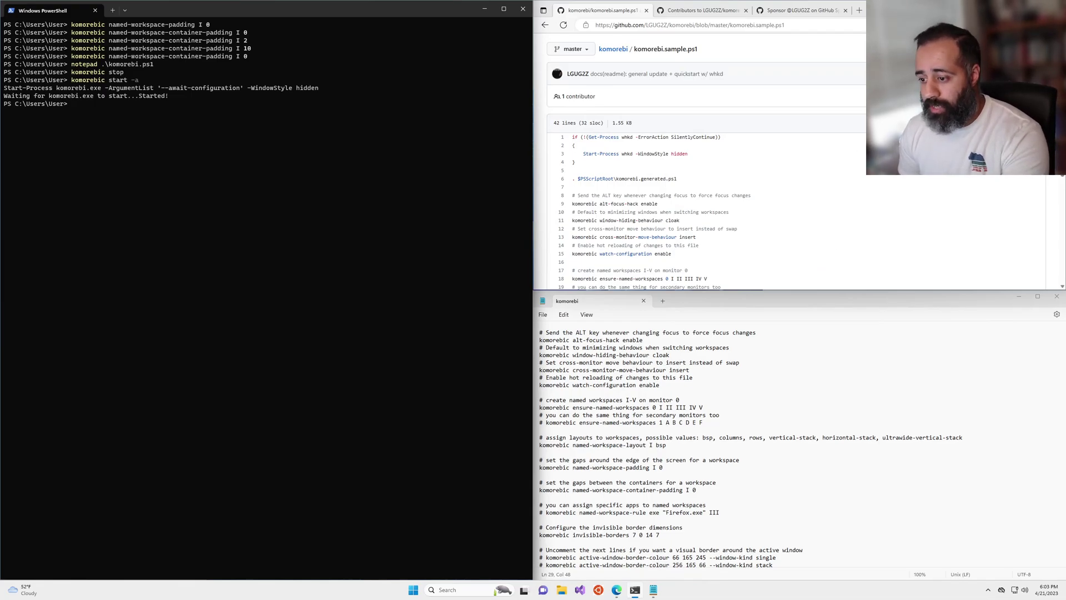
Go to the komorebi repository home page and swap the browser and terminal sides
click(821, 421)
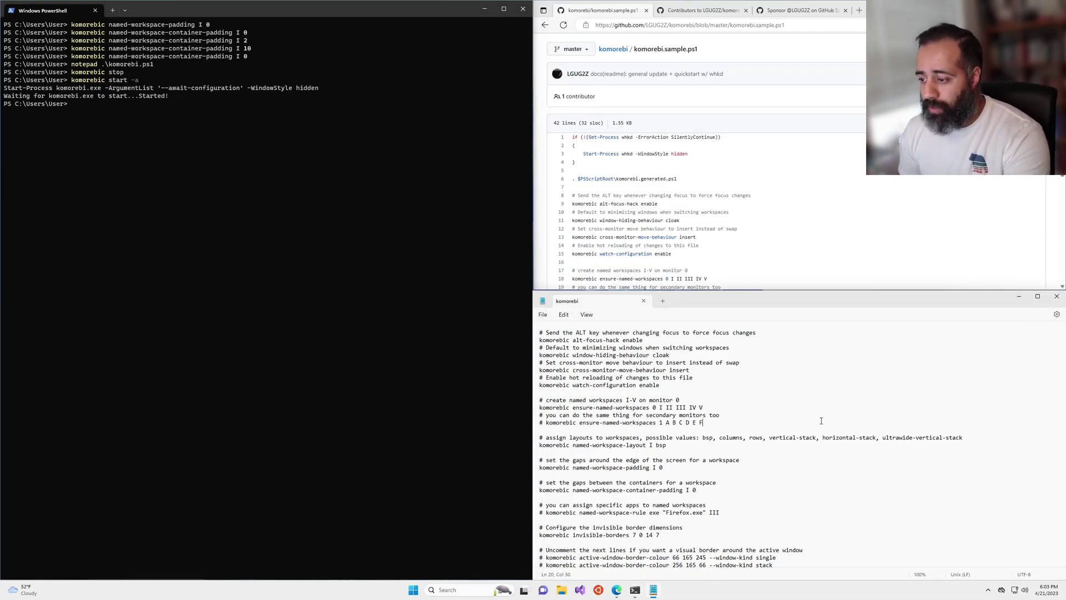
click(470, 359)
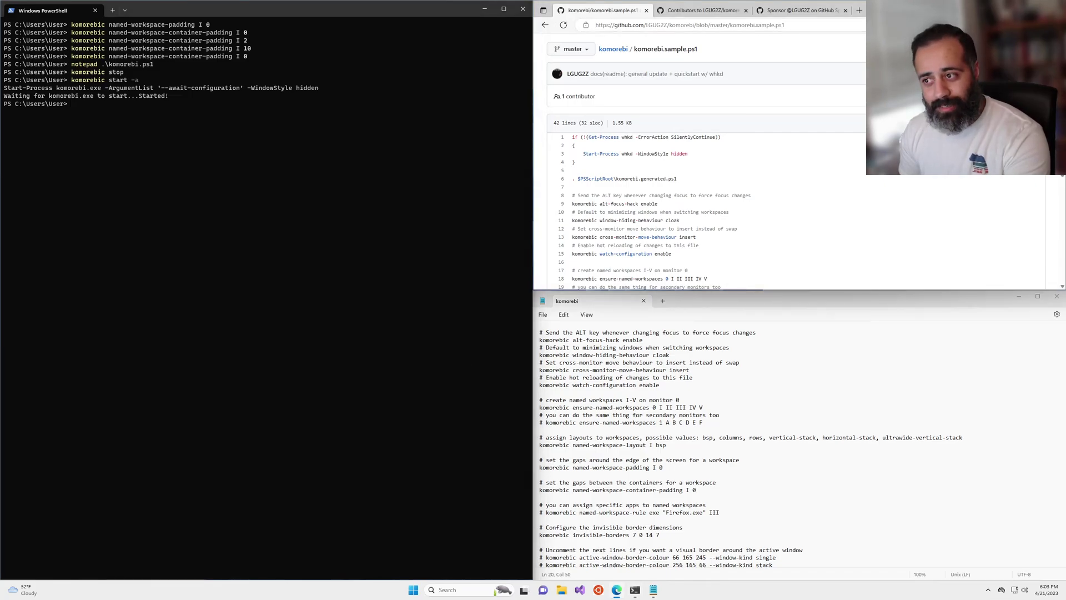
click(613, 49)
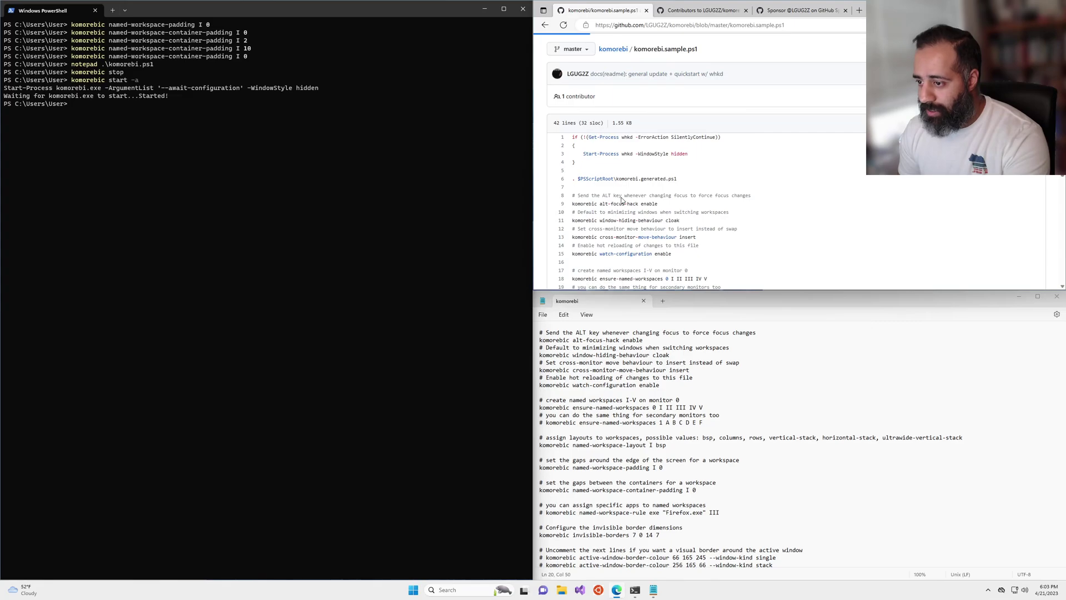
scroll(626, 201, down, 2)
key(alt+shift+h)
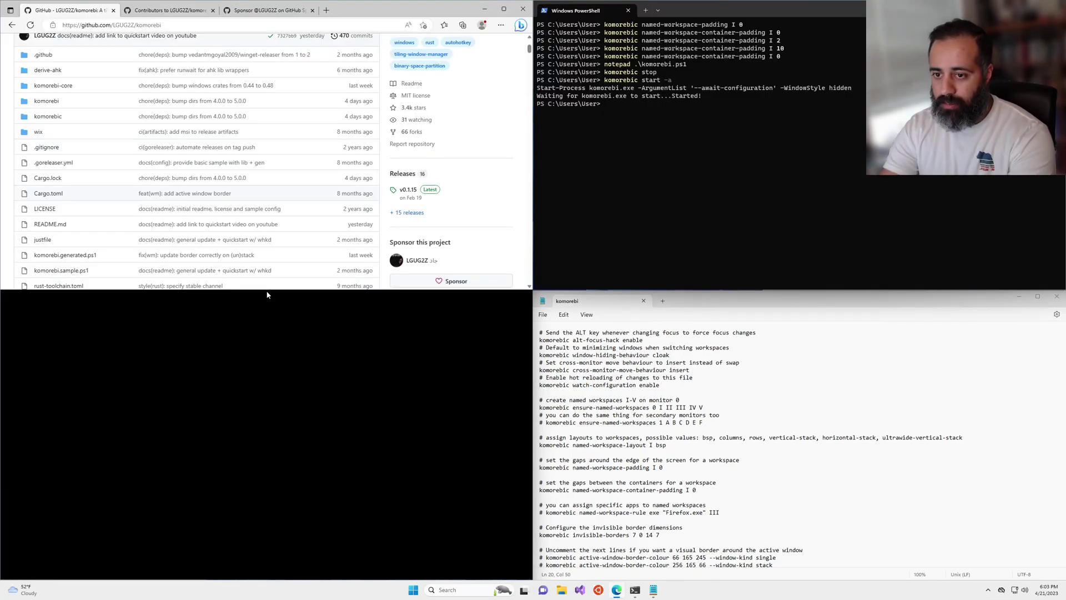
Reach the README's Removing Gaps tip via Common First-Time Tips, then scroll back up
scroll(90, 283, down, 8)
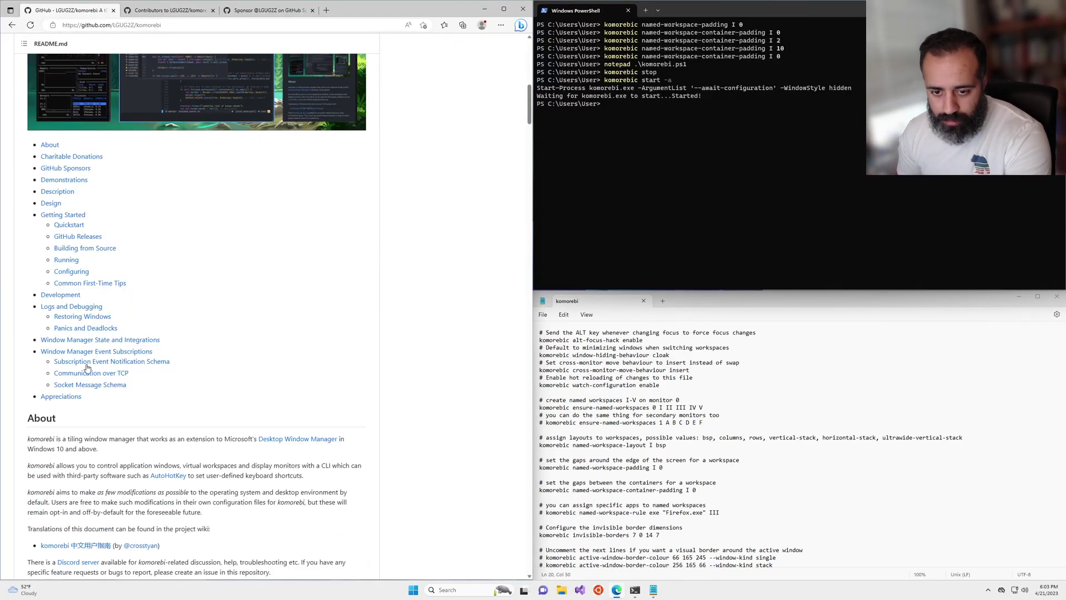
click(90, 283)
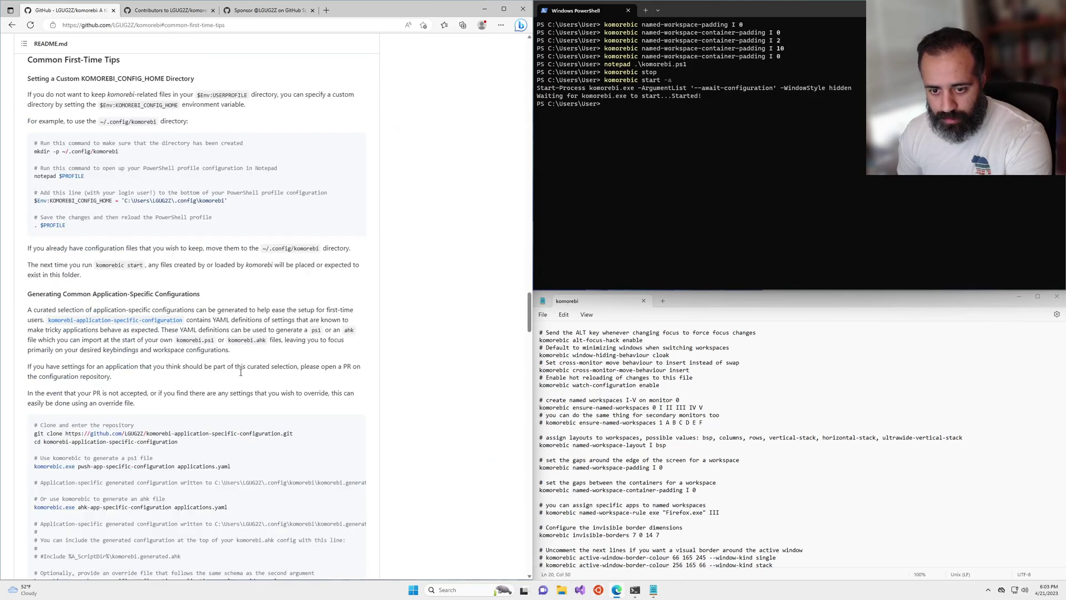
scroll(211, 372, down, 4)
scroll(201, 360, down, 5)
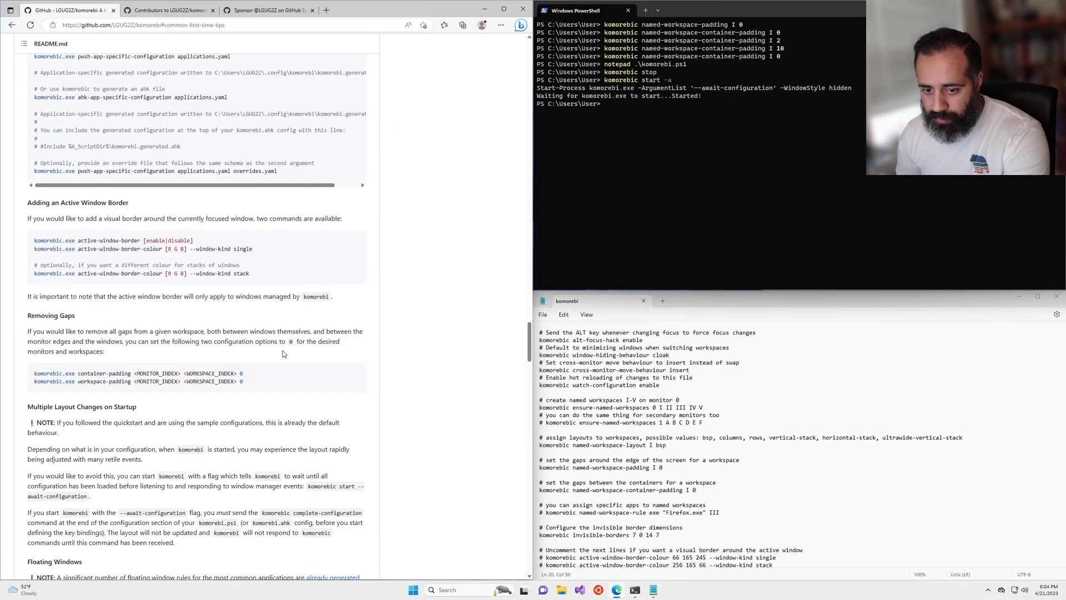
scroll(44, 304, up, 1)
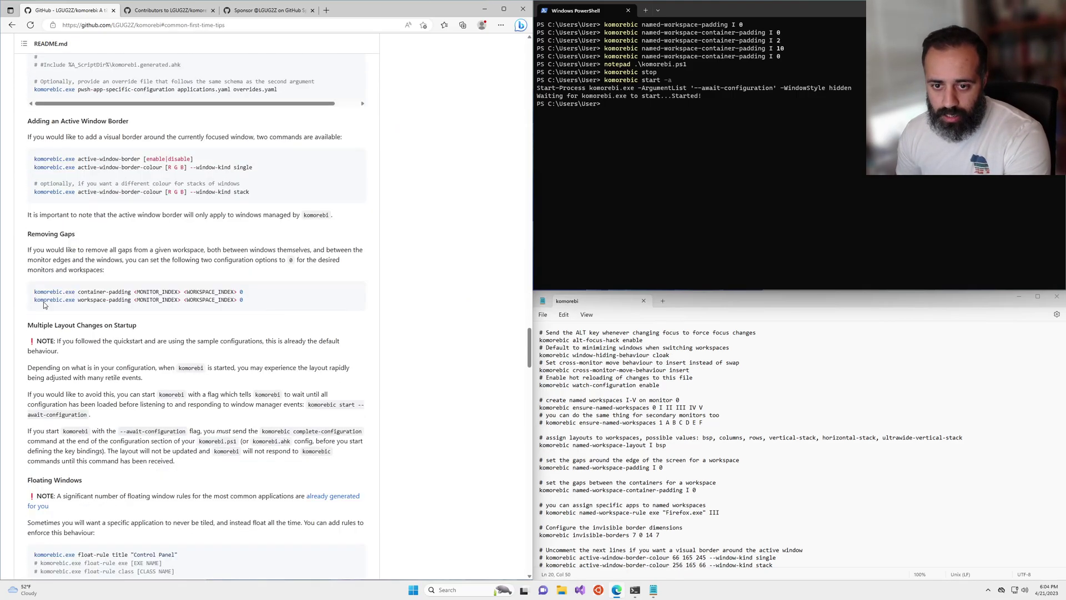
click(21, 234)
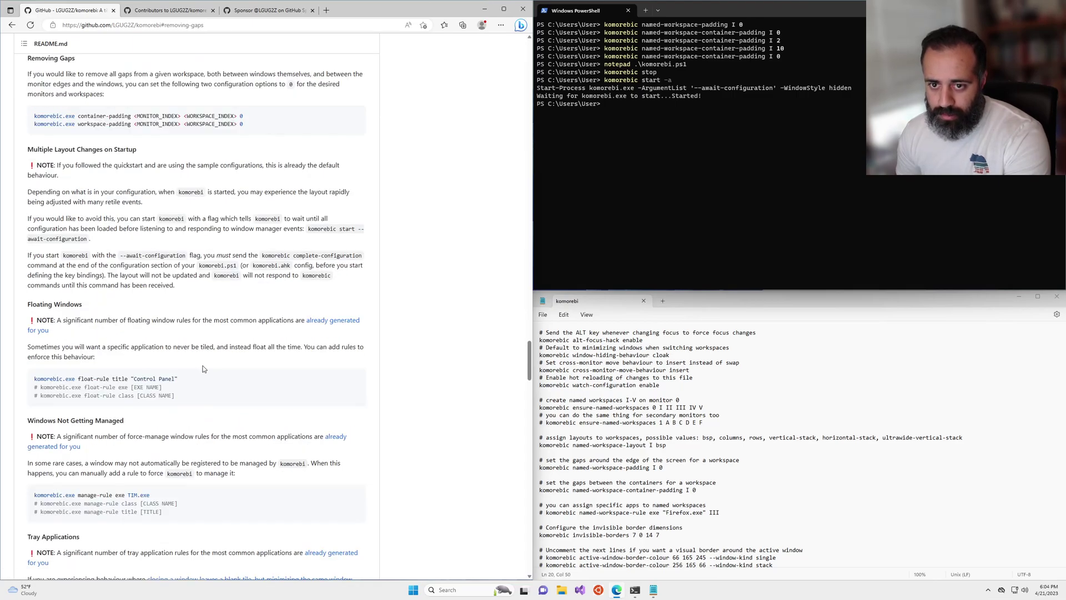
scroll(203, 368, up, 15)
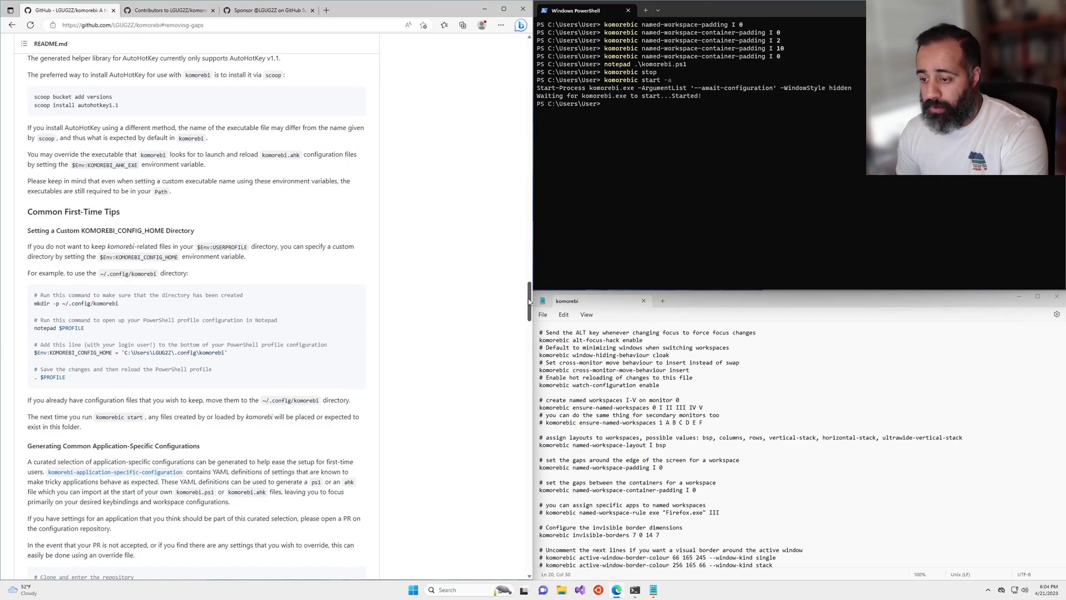
drag(529, 301, 542, 61)
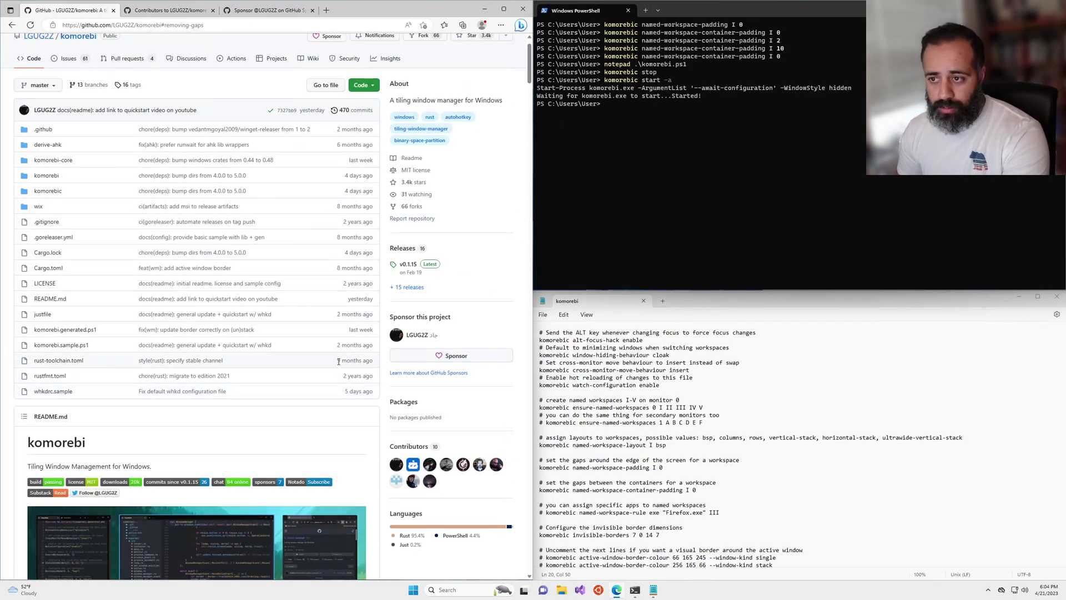
Open komorebi's Sponsor page, then switch to the repository's Contributors graph tab
scroll(339, 361, up, 1)
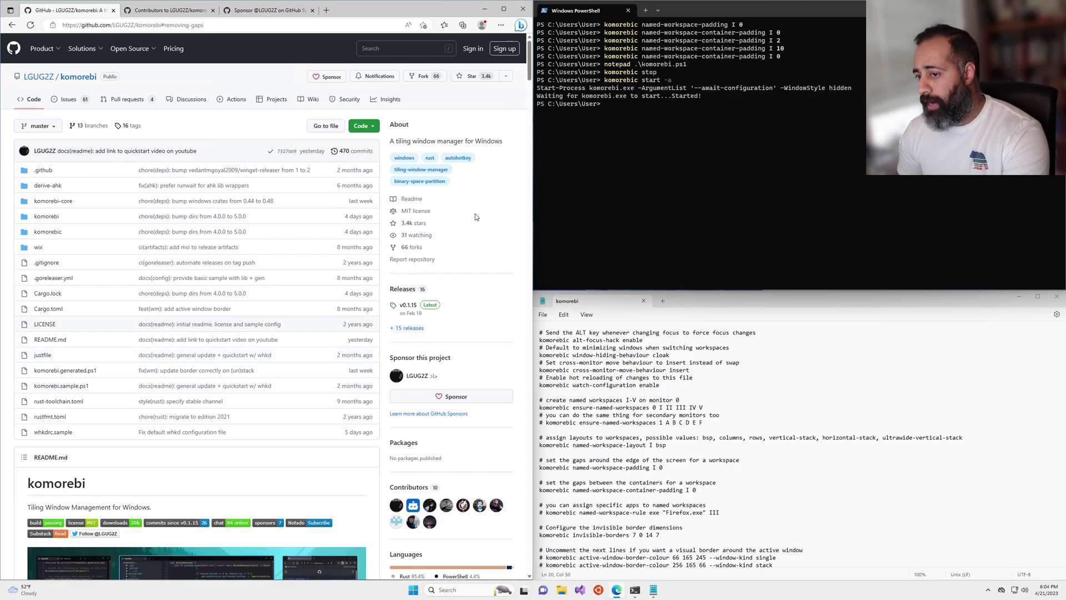
click(326, 78)
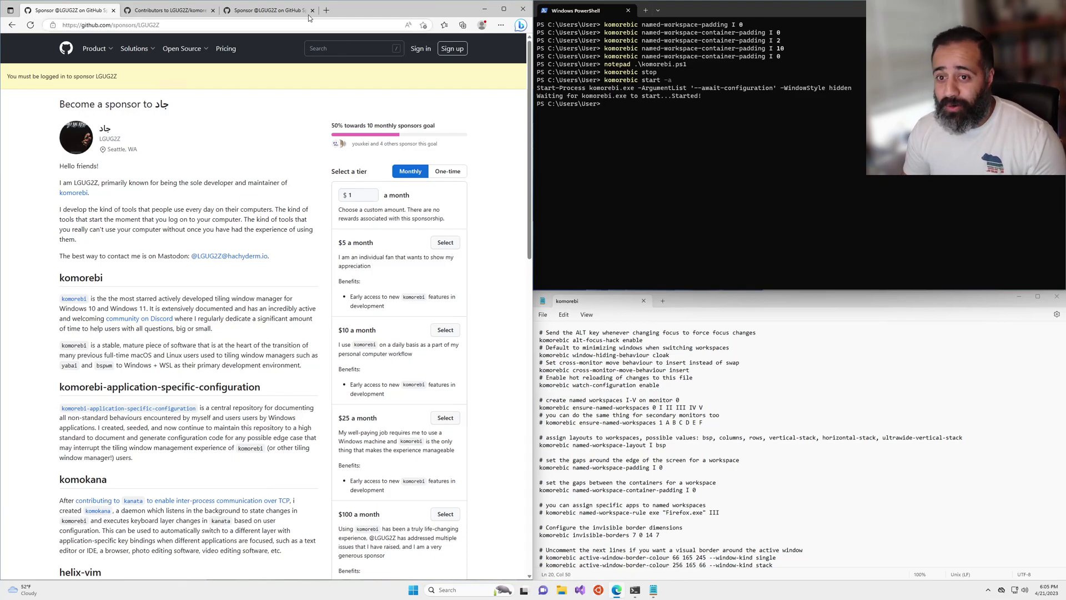
click(178, 15)
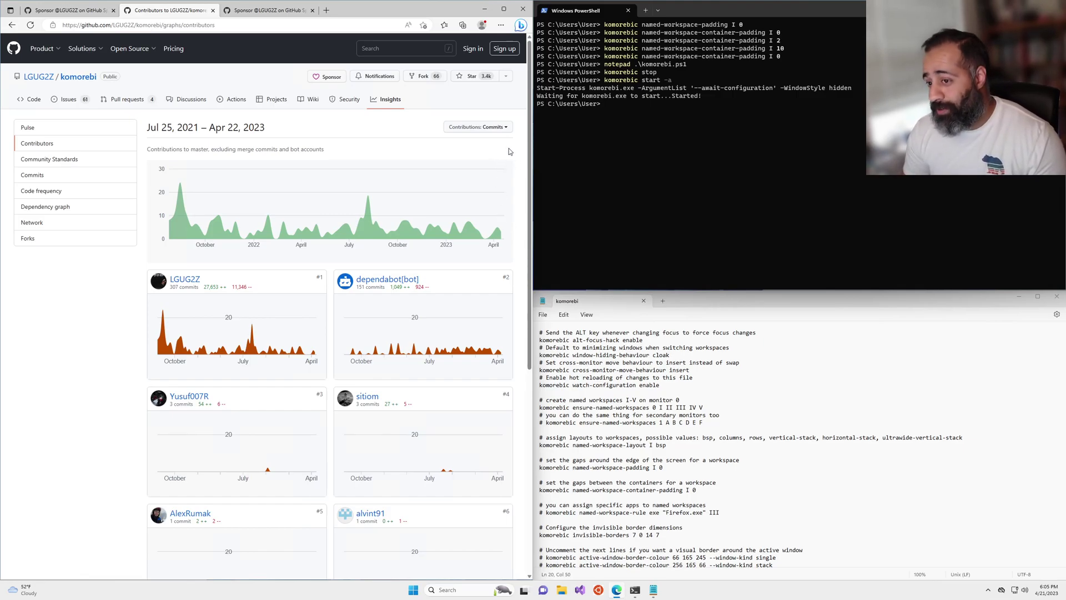
Go back from the Sponsor tab to Removing Gaps and scroll up to the file list
click(62, 12)
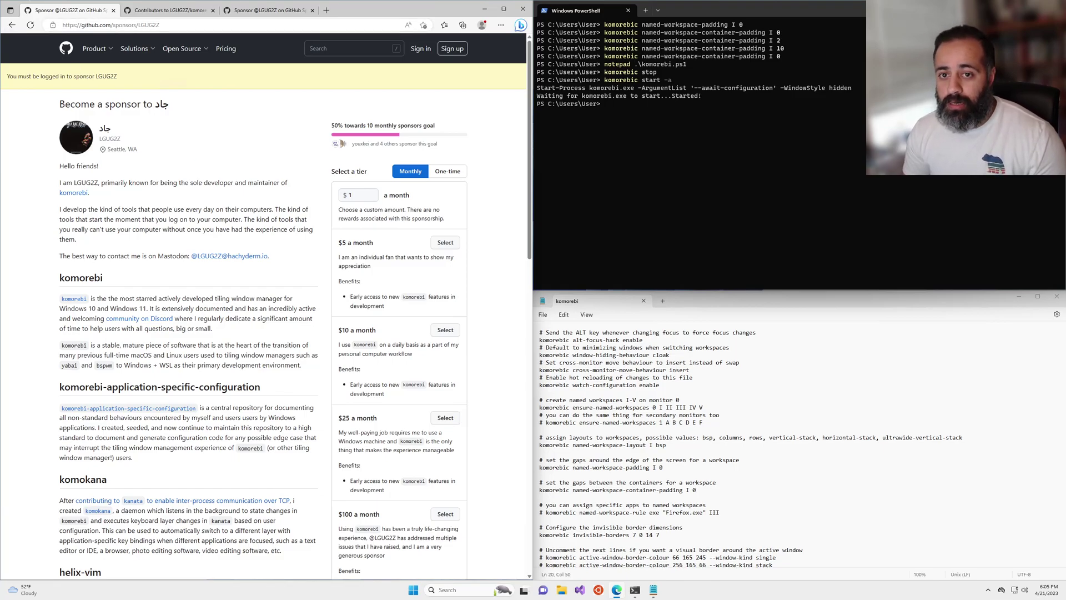
click(12, 24)
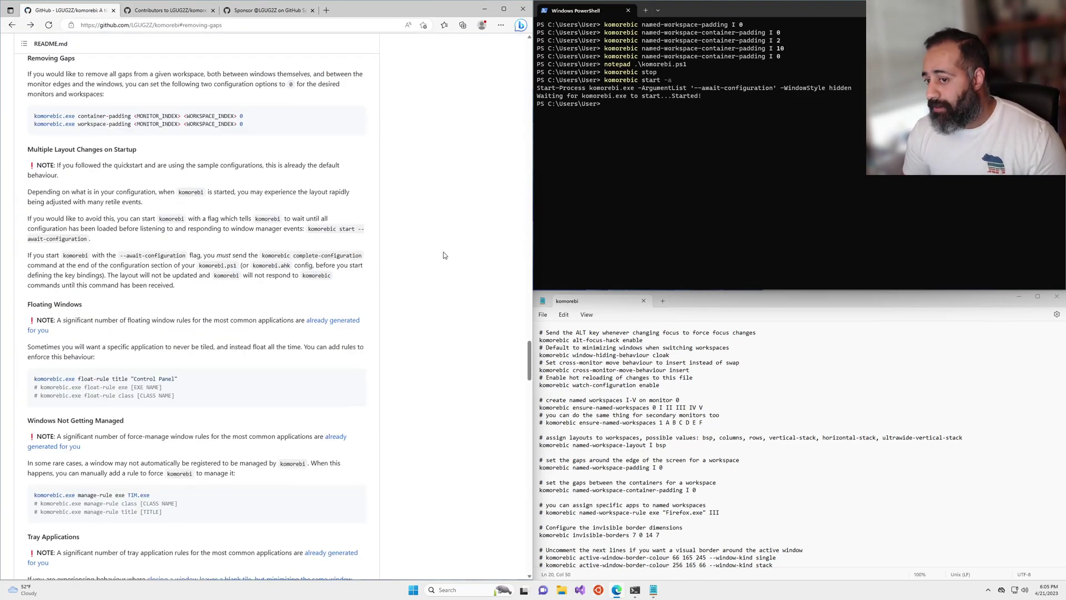
drag(528, 360, 528, 52)
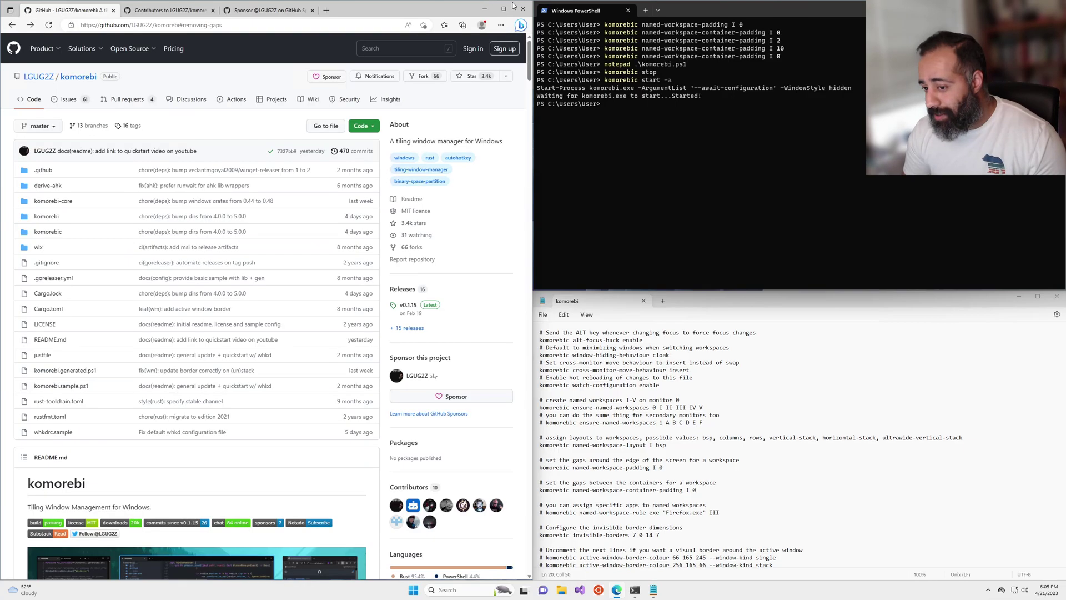